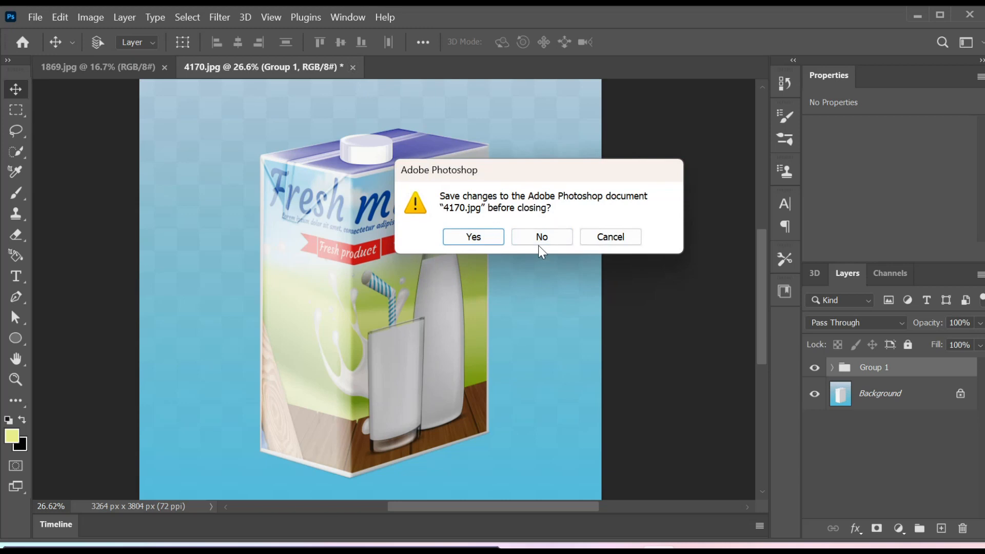
Close the open documents without saving changes and open the images 1869 and 4170 from the Poster folder.
left_click(538, 244)
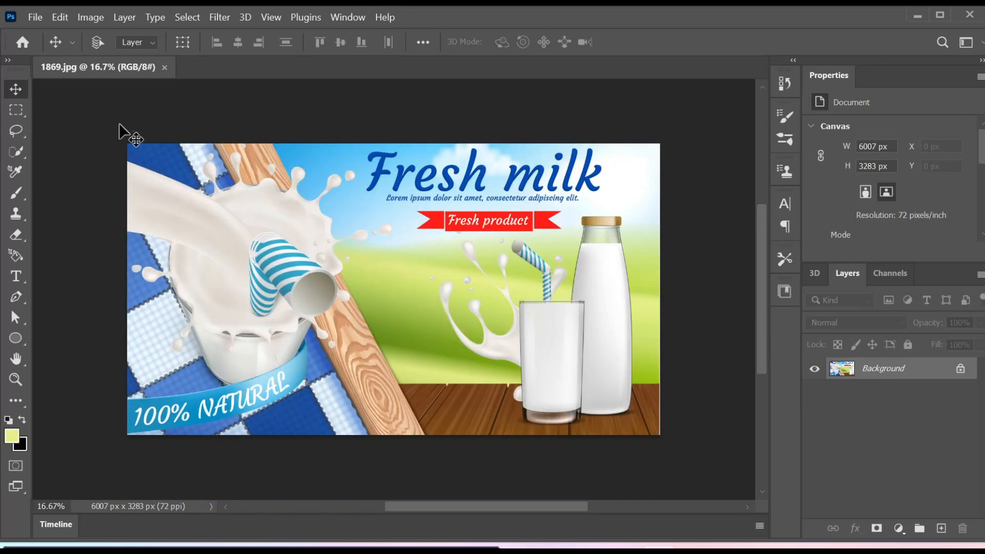
left_click(164, 67)
left_click(47, 156)
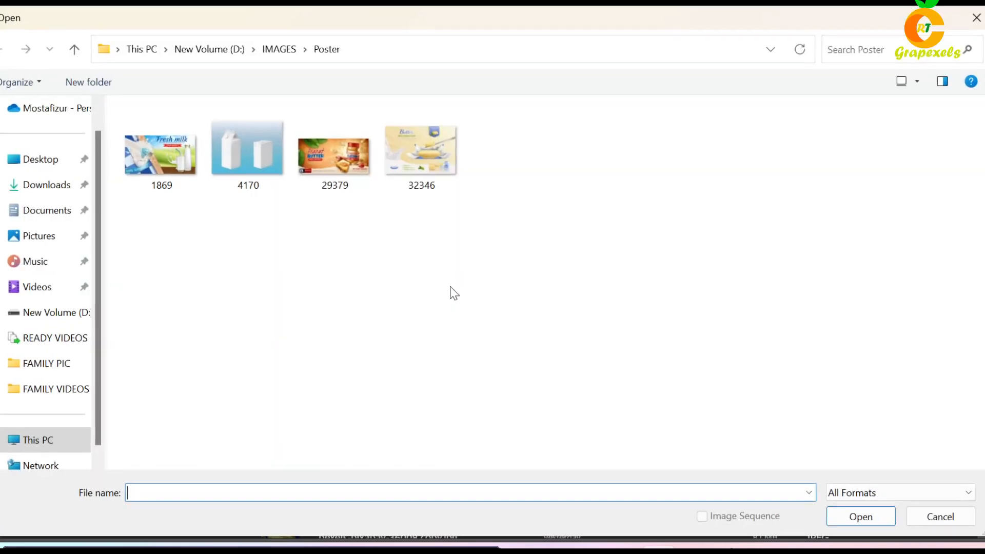
left_click_drag(138, 209, 269, 160)
left_click(849, 518)
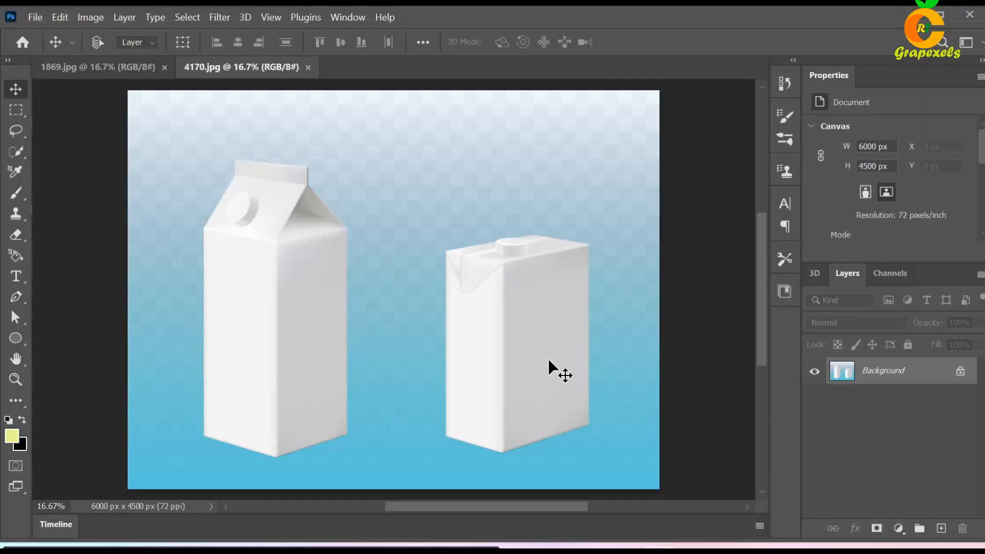
Crop the 4170 image to about 3276 × 3564 px so that only the shorter carton remains.
left_click(10, 391)
left_click(83, 125)
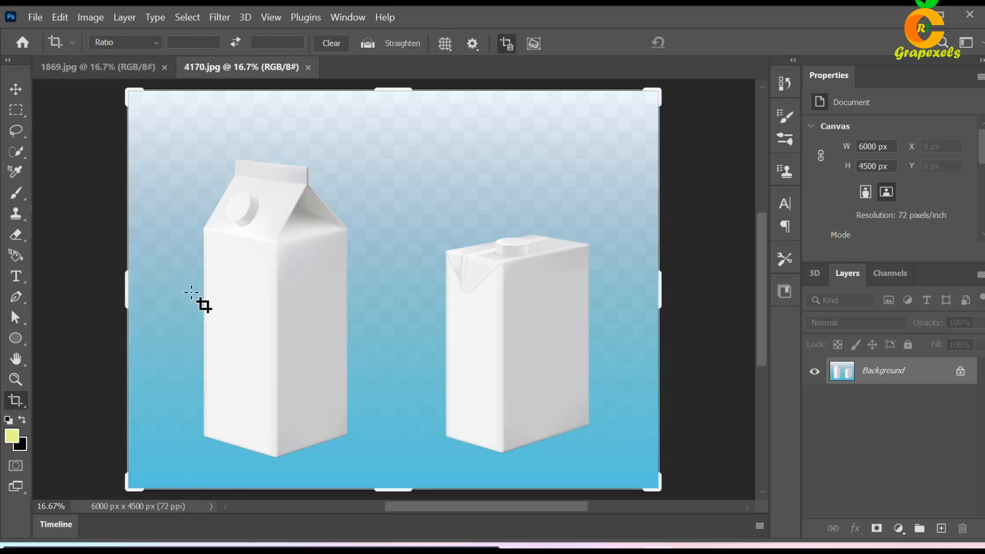
left_click_drag(127, 289, 242, 310)
left_click_drag(390, 85, 386, 134)
left_click(711, 44)
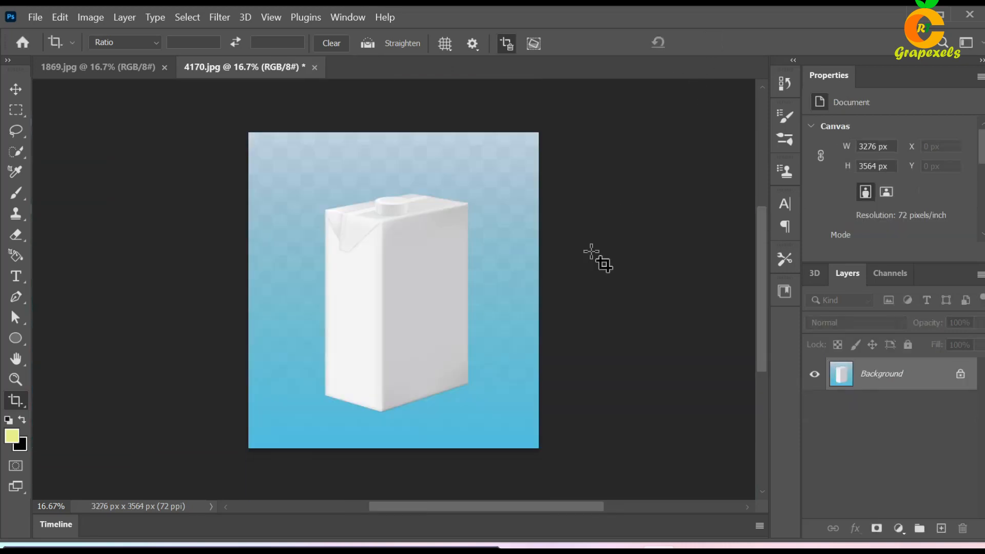
key("ctrl")
scroll(450, 256, "up", 7)
left_click_drag(446, 359, 459, 319)
scroll(464, 310, "down", 2)
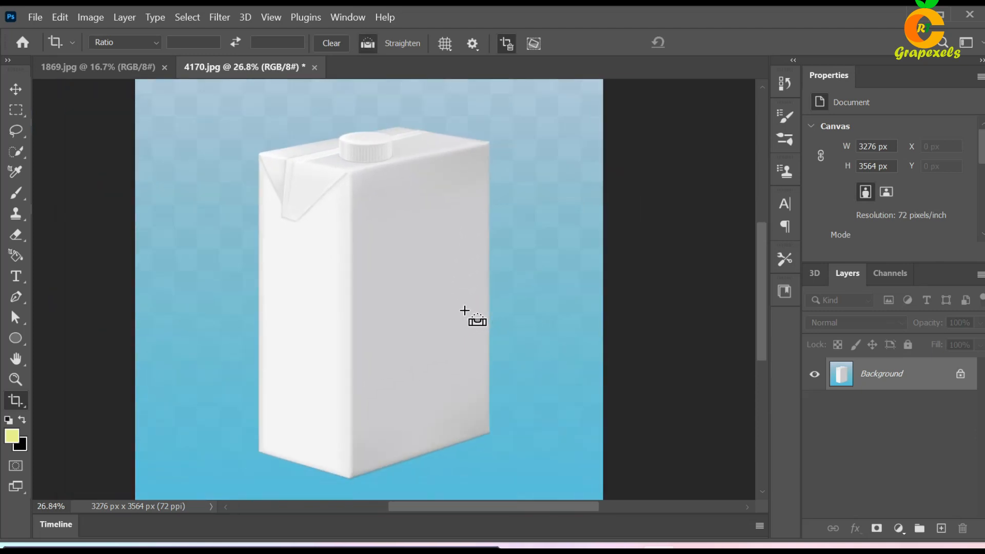
Copy a rectangular selection of the Fresh milk artwork, glass and bottle from 1869.jpg and paste it into 4170.jpg.
left_click(95, 69)
left_click(12, 90)
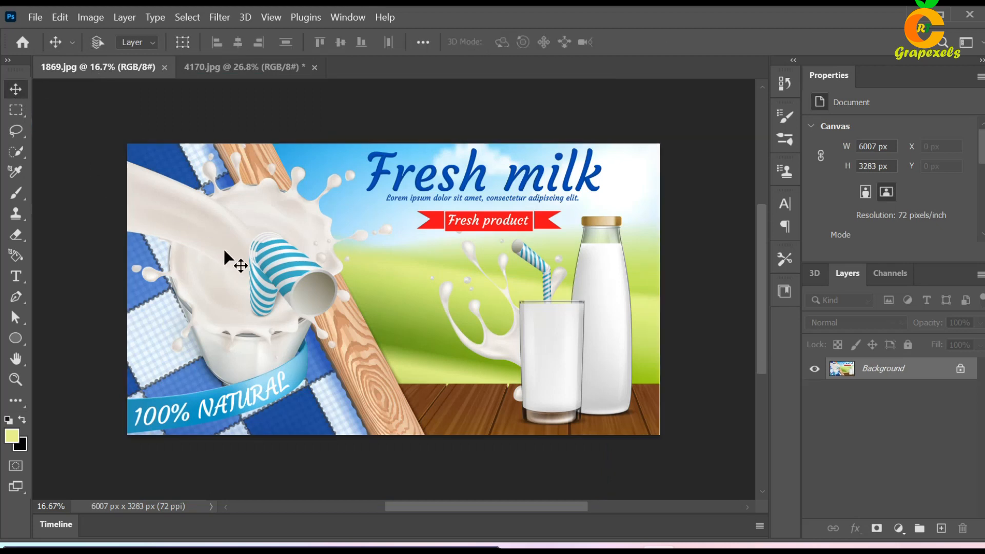
left_click_drag(12, 111, 69, 104)
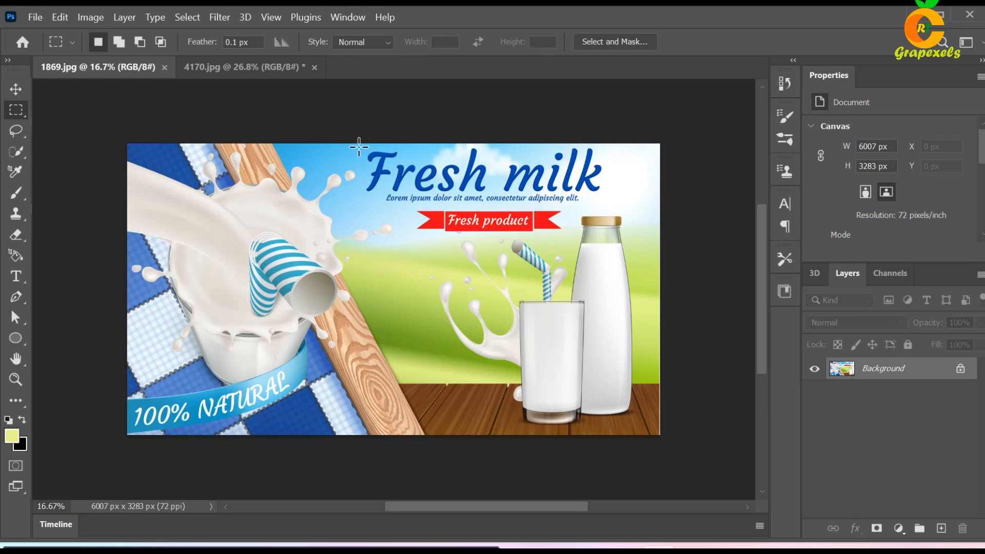
left_click_drag(353, 146, 654, 435)
key("ctrl+c")
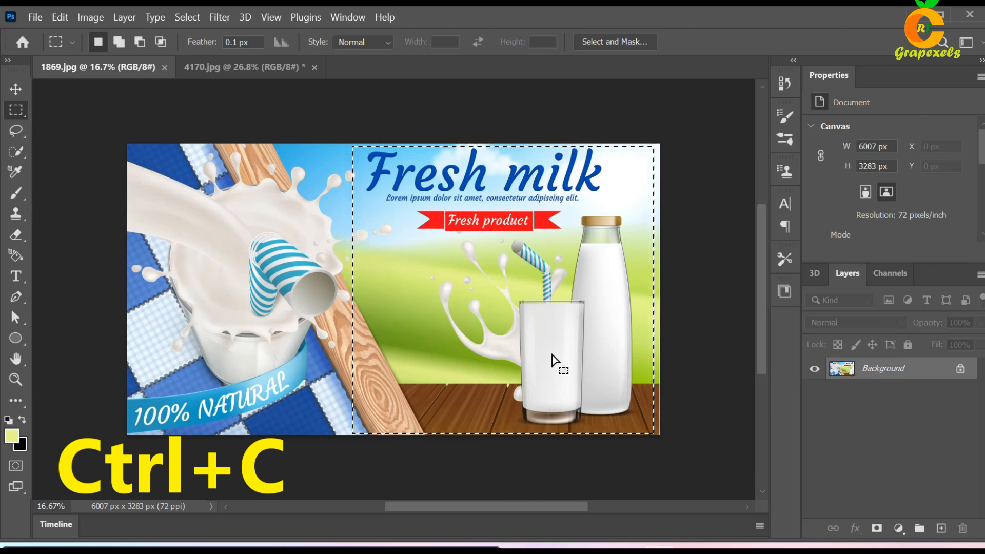
left_click(250, 76)
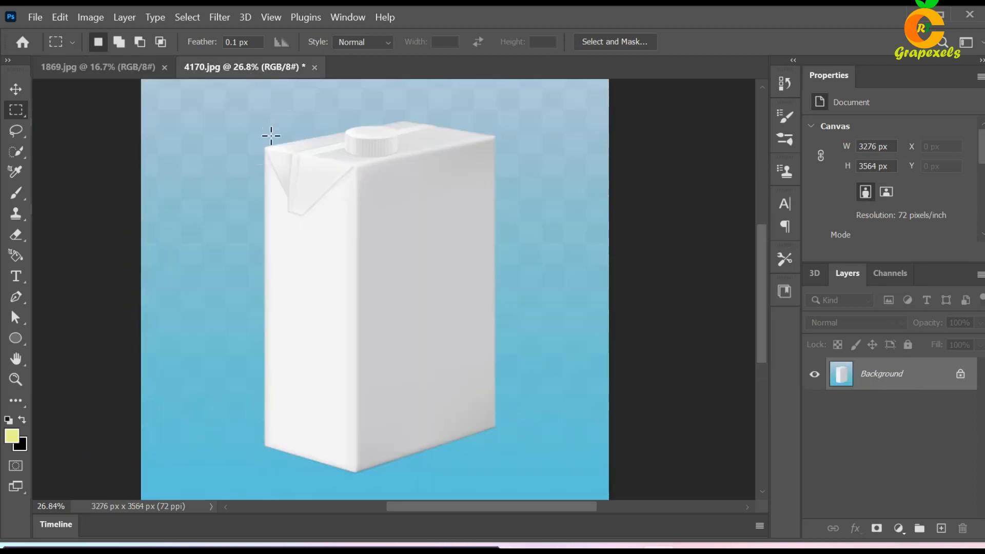
key("ctrl+v")
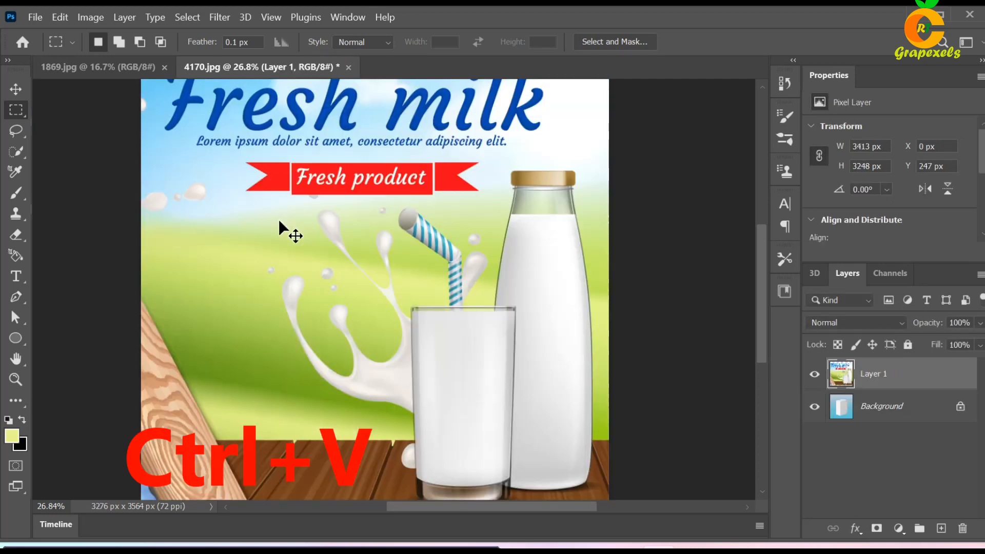
Scale the pasted artwork to about 2005 × 1909 px and position it over the carton with Free Transform.
key("ctrl+t")
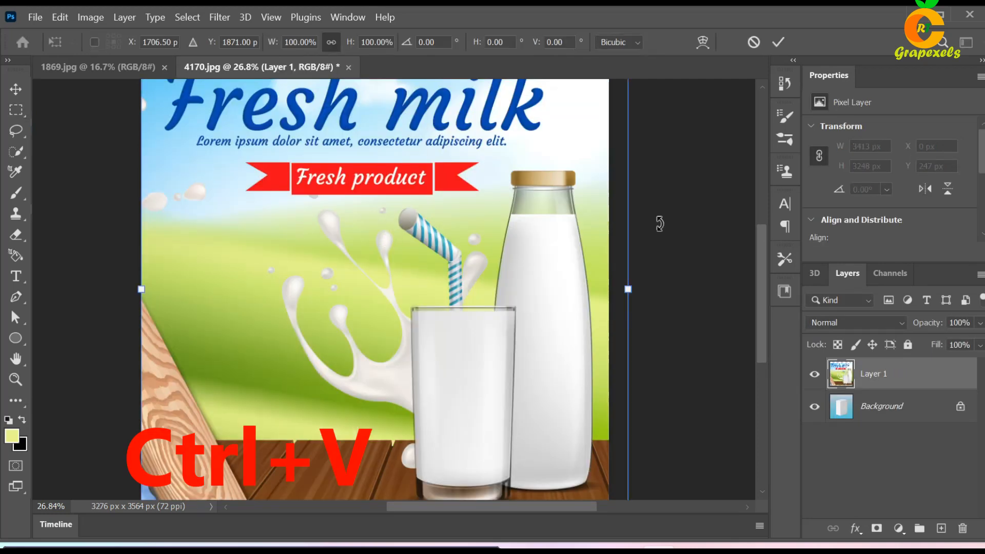
left_click_drag(628, 289, 465, 311)
left_click_drag(303, 284, 369, 309)
left_click_drag(521, 467, 495, 440)
left_click_drag(362, 324, 374, 334)
left_click(778, 43)
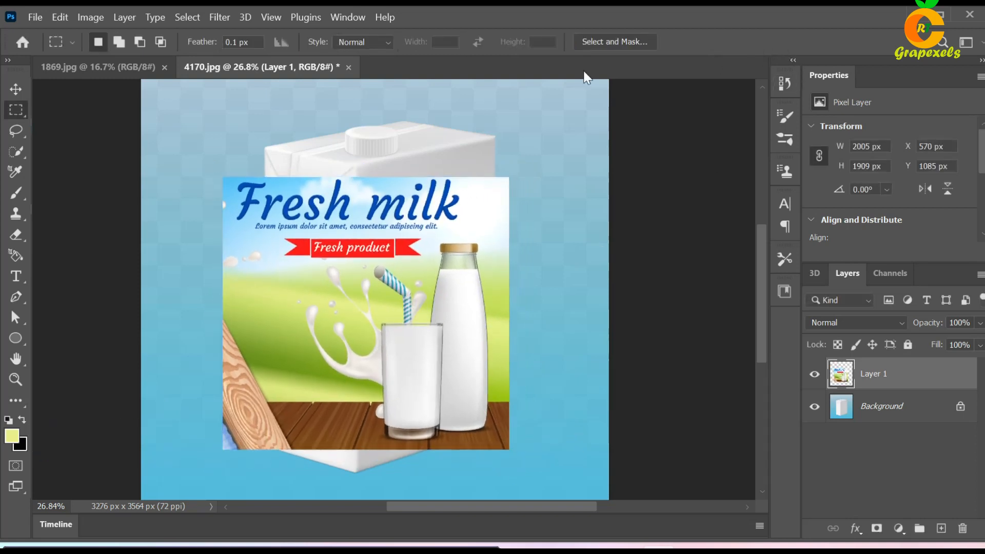
Start Perspective Warp on the artwork layer and draw two joined planes meeting at the carton's front vertical edge.
left_click(60, 19)
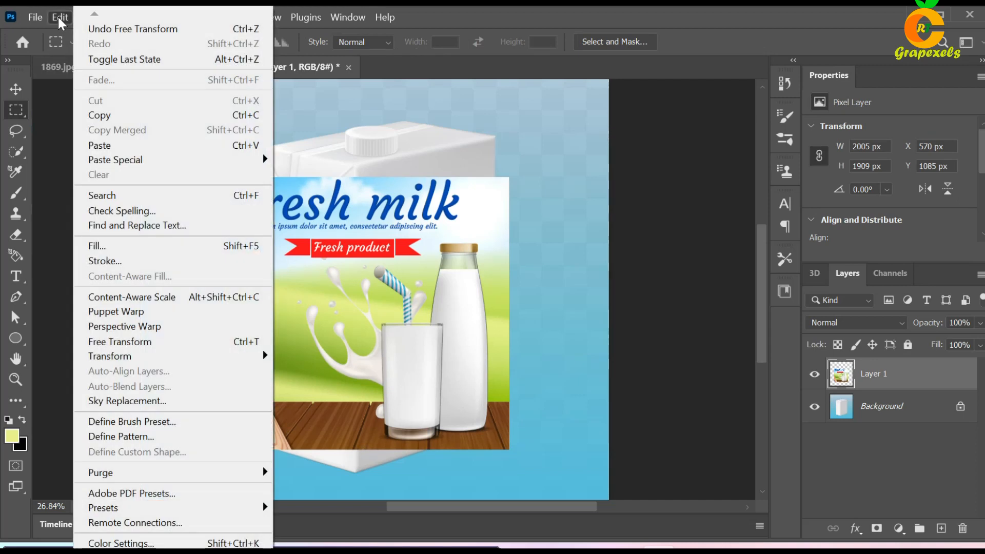
left_click(201, 335)
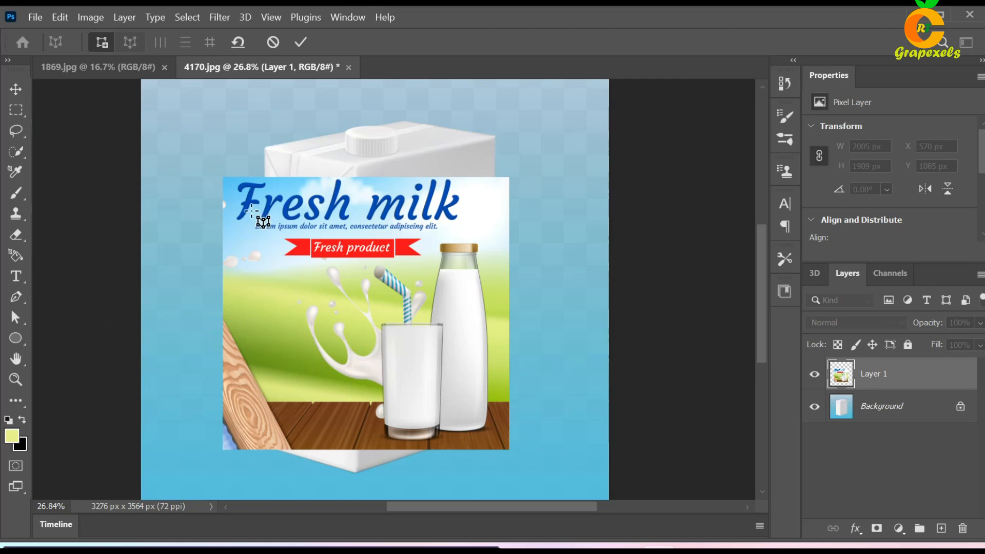
left_click_drag(207, 165, 357, 471)
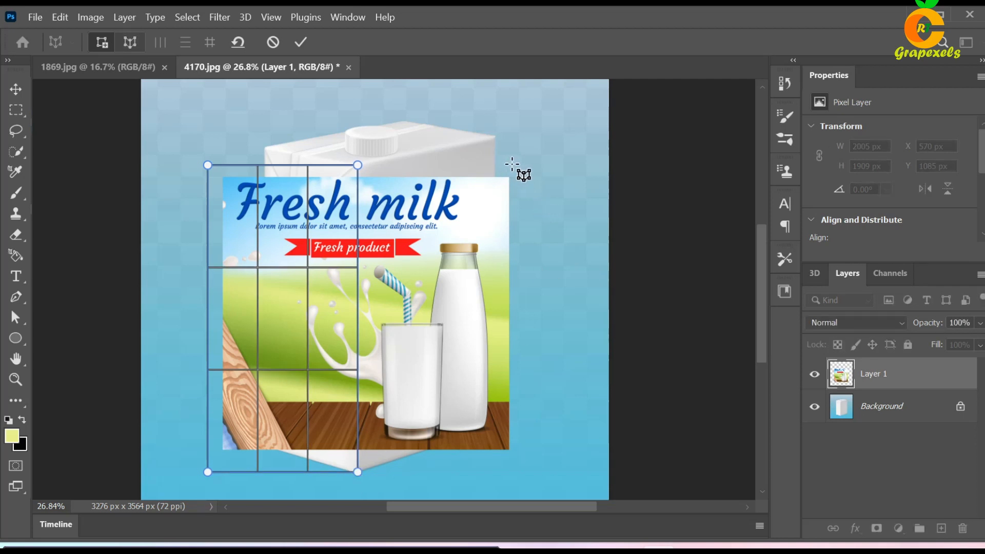
left_click_drag(519, 163, 358, 472)
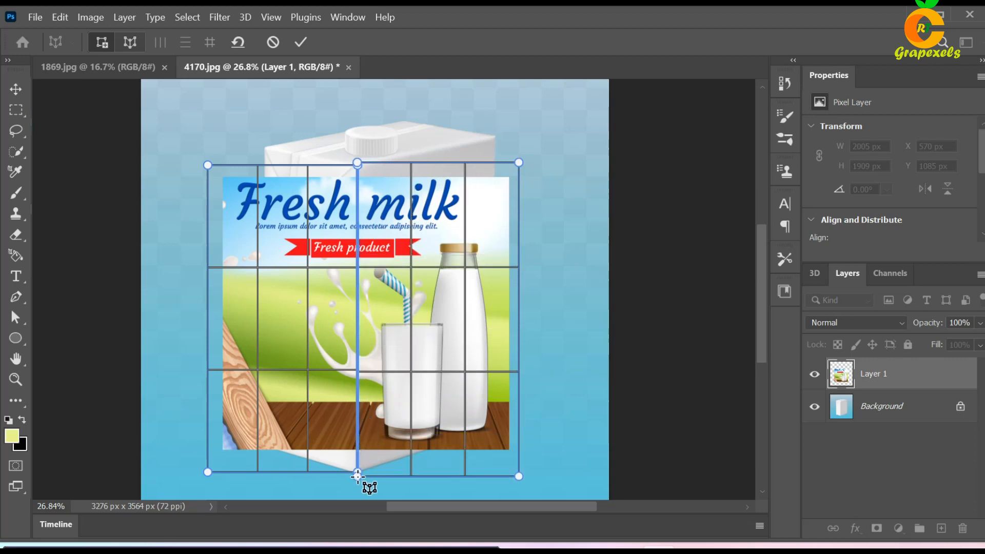
Switch Perspective Warp to warp mode and move the plane corners so the artwork follows the carton's two visible faces.
left_click(130, 43)
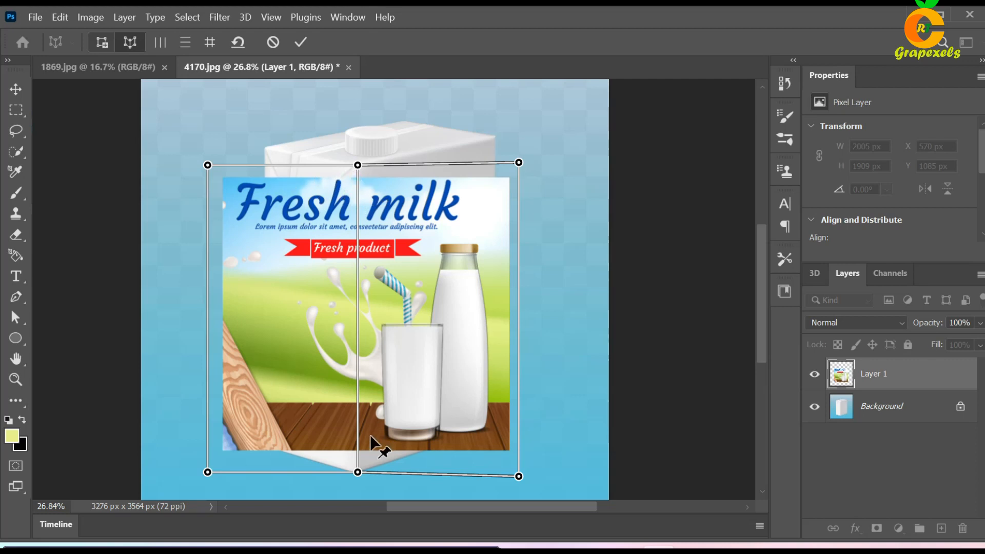
left_click_drag(357, 472, 358, 493)
left_click_drag(519, 476, 497, 444)
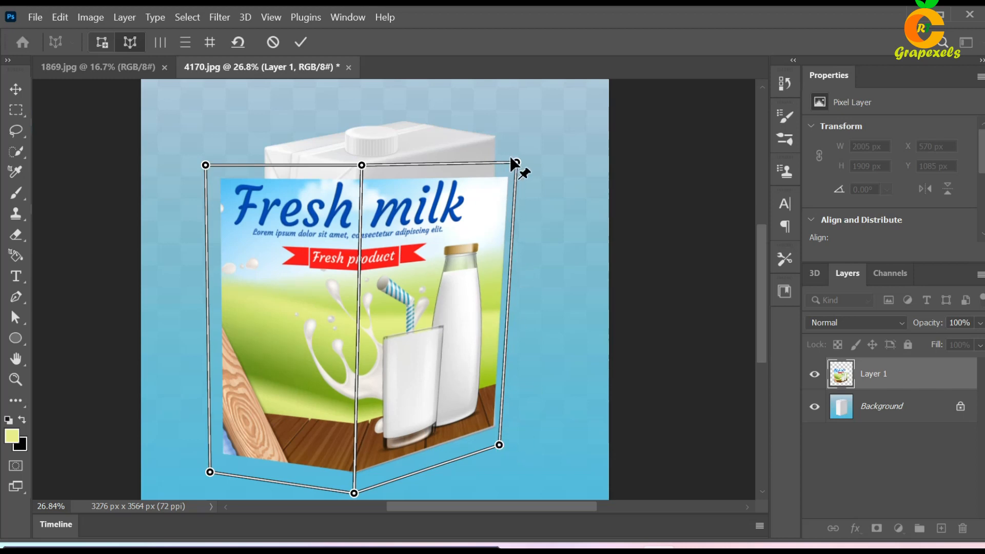
left_click_drag(516, 163, 502, 121)
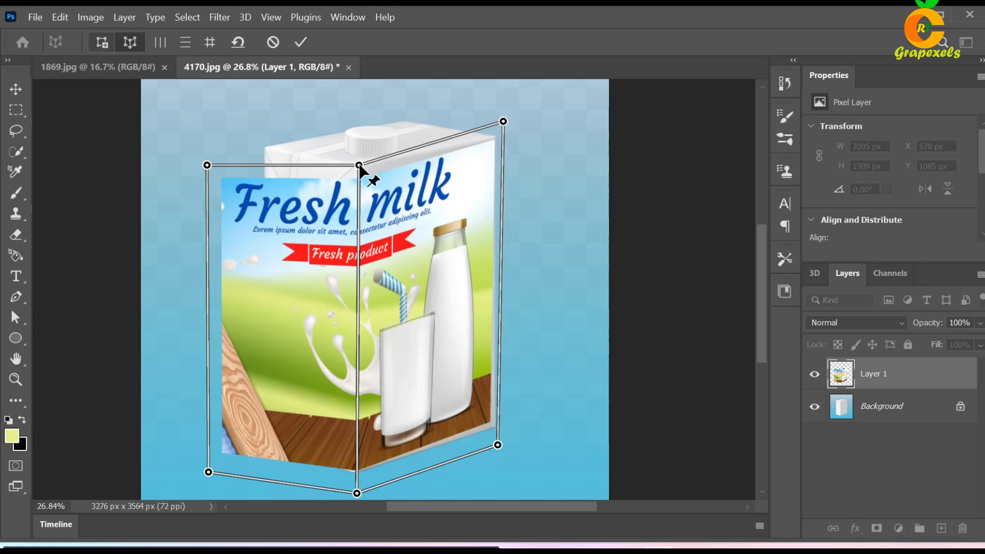
left_click_drag(360, 165, 363, 157)
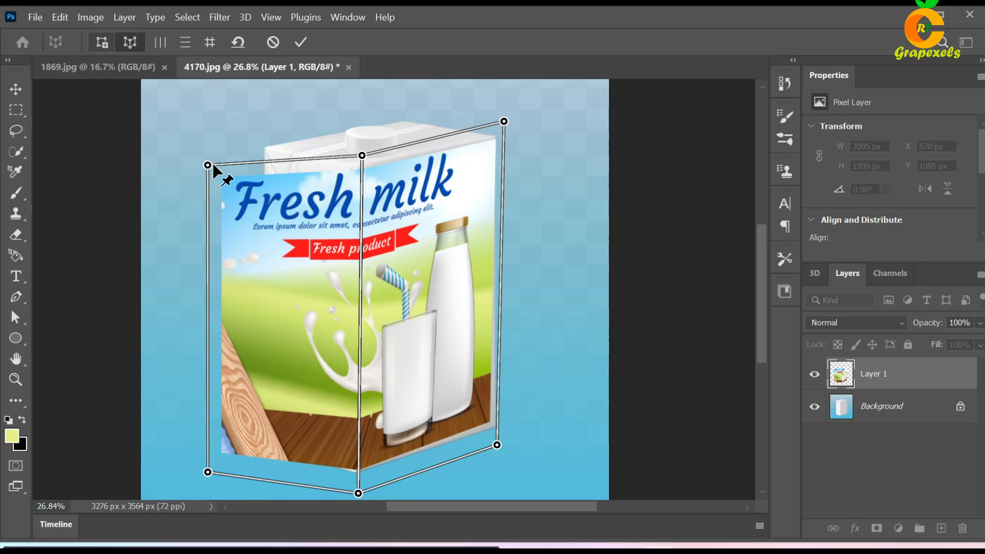
left_click_drag(208, 165, 262, 139)
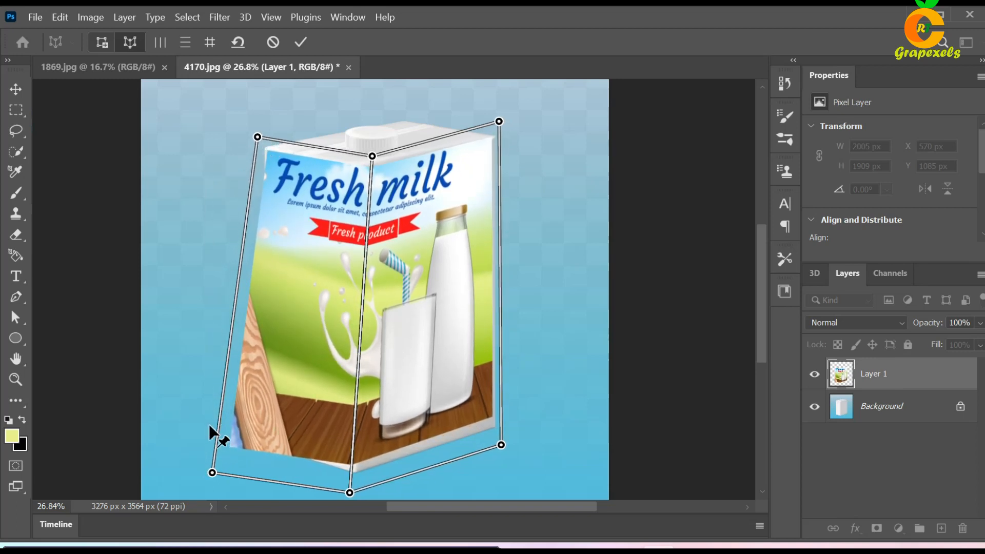
left_click_drag(208, 471, 260, 464)
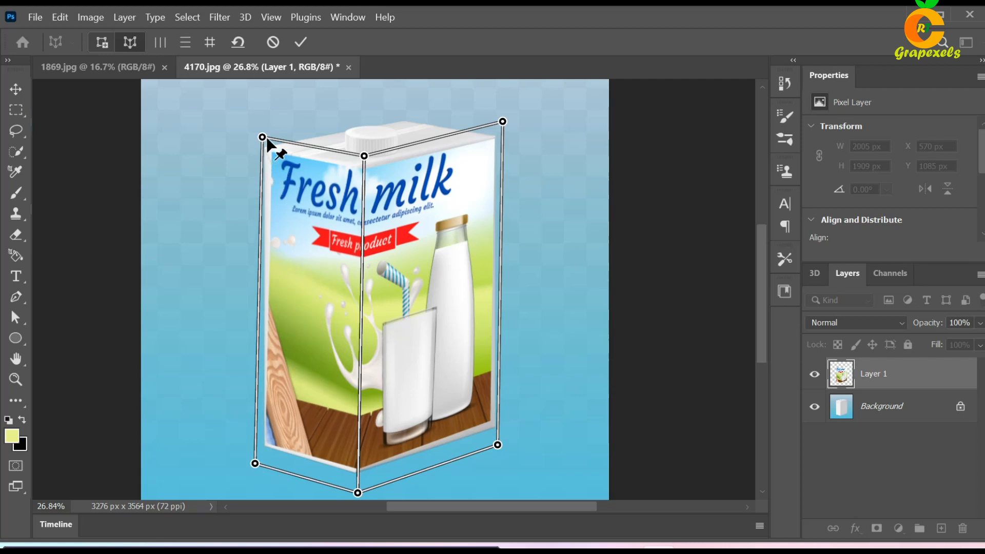
Fine-tune the plane corners to align the artwork with the carton's edges and apply the perspective warp.
left_click_drag(263, 141, 256, 141)
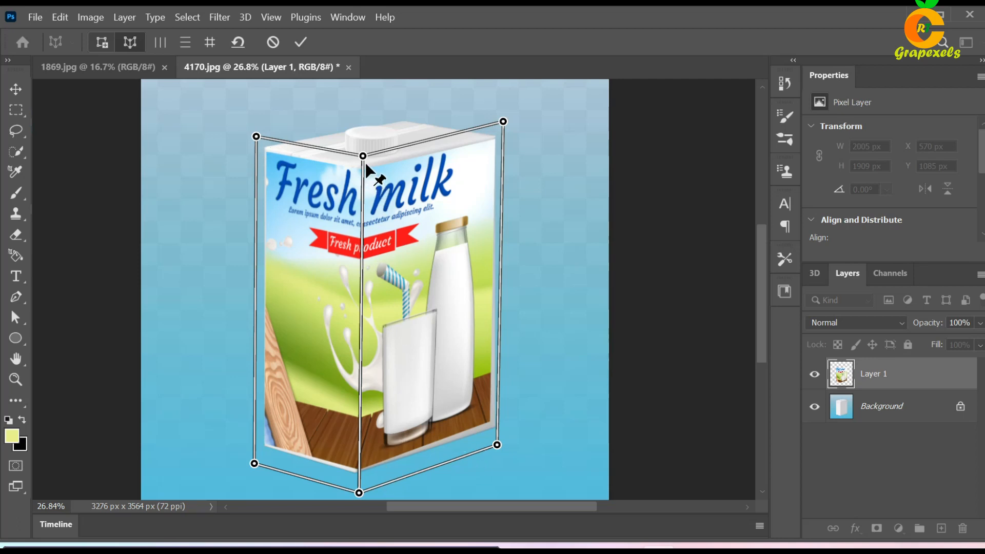
left_click_drag(363, 157, 362, 155)
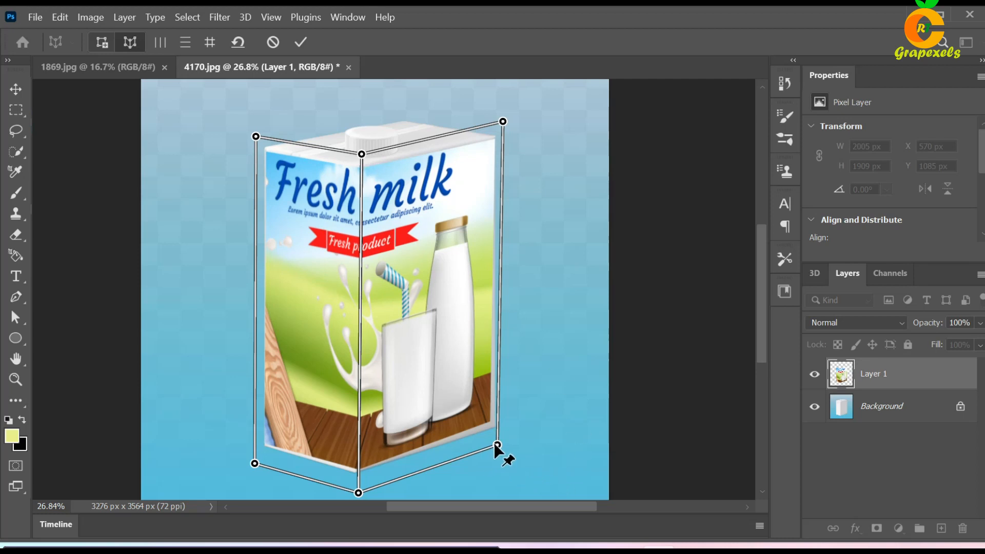
left_click_drag(497, 446, 502, 449)
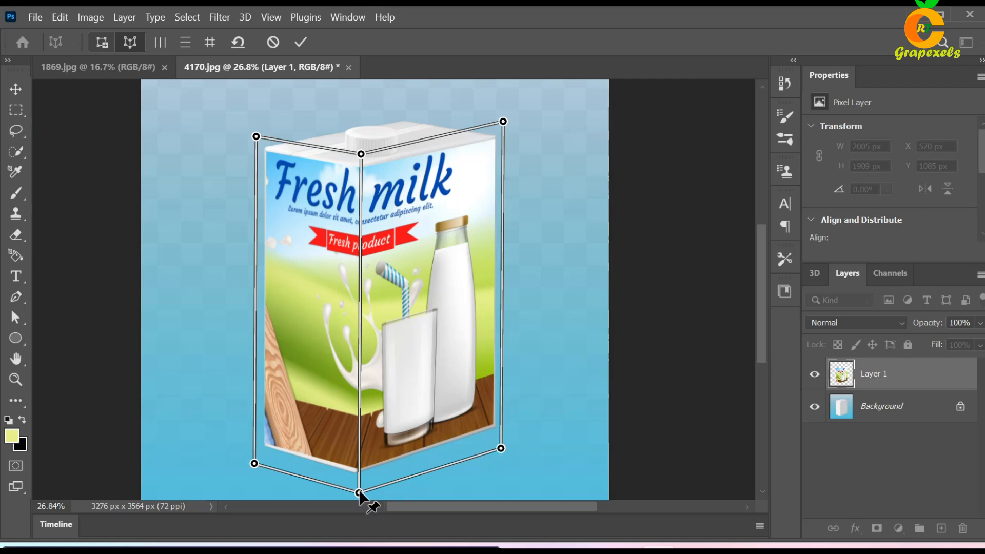
left_click_drag(359, 493, 358, 494)
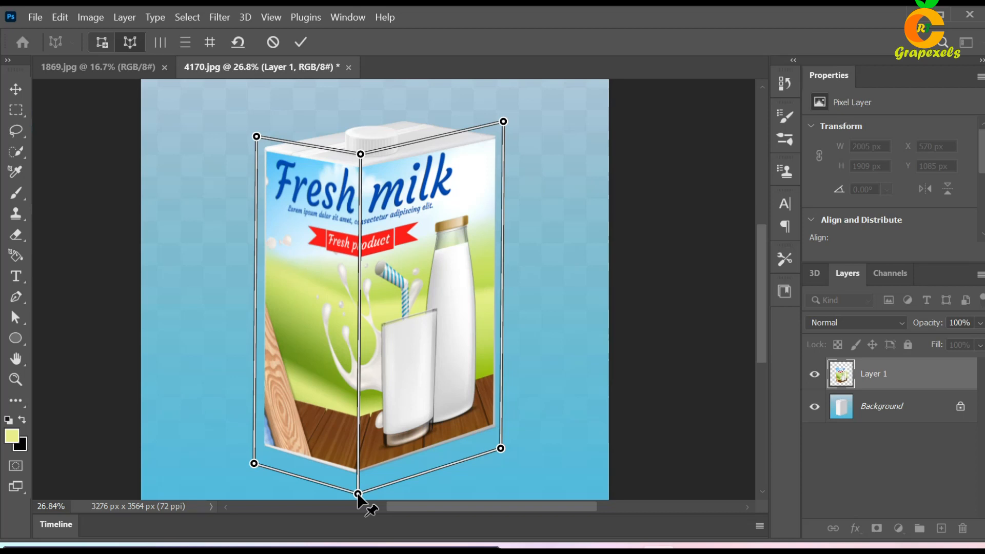
left_click(298, 44)
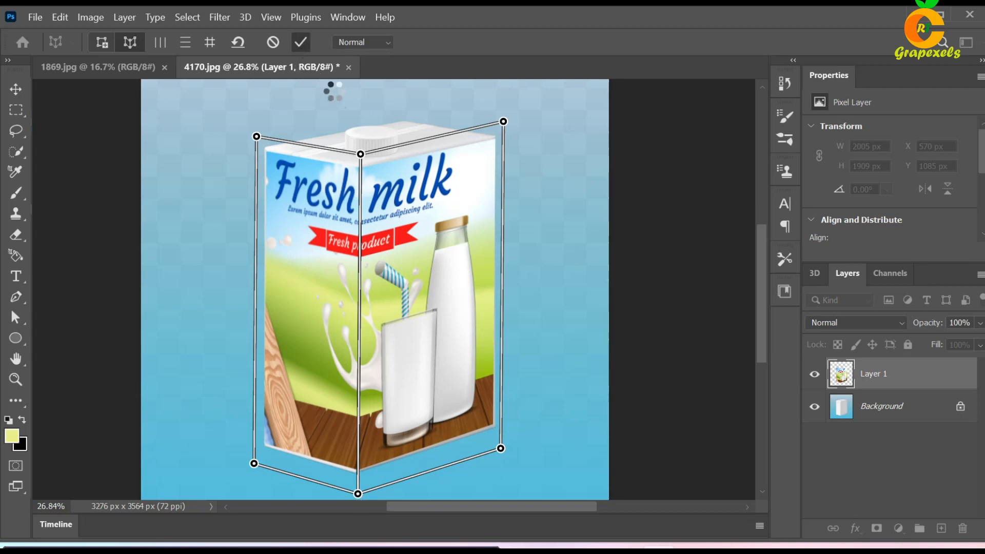
Set the artwork layer's blend mode to Multiply and split its Underlying Layer Blend If white slider to 209 / 255.
left_click(852, 322)
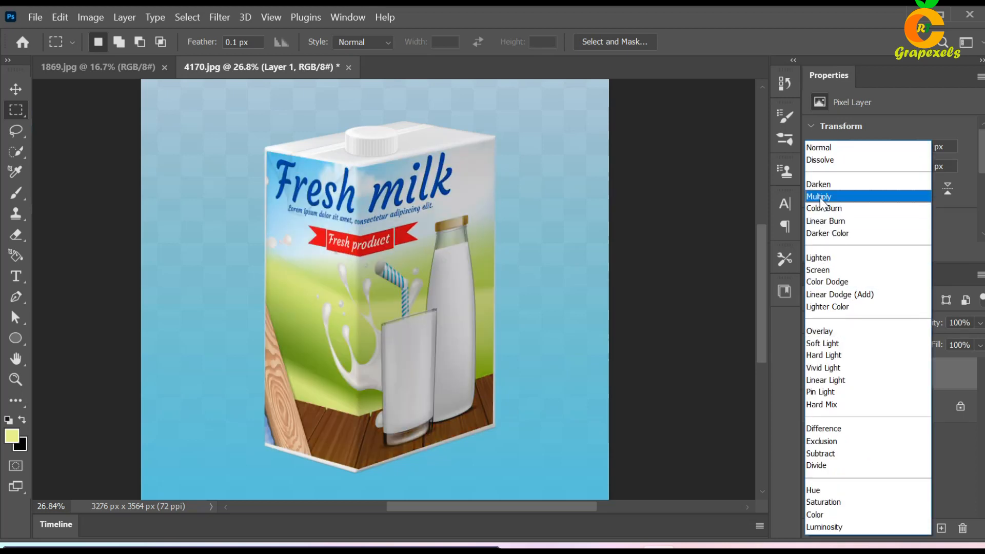
left_click(819, 196)
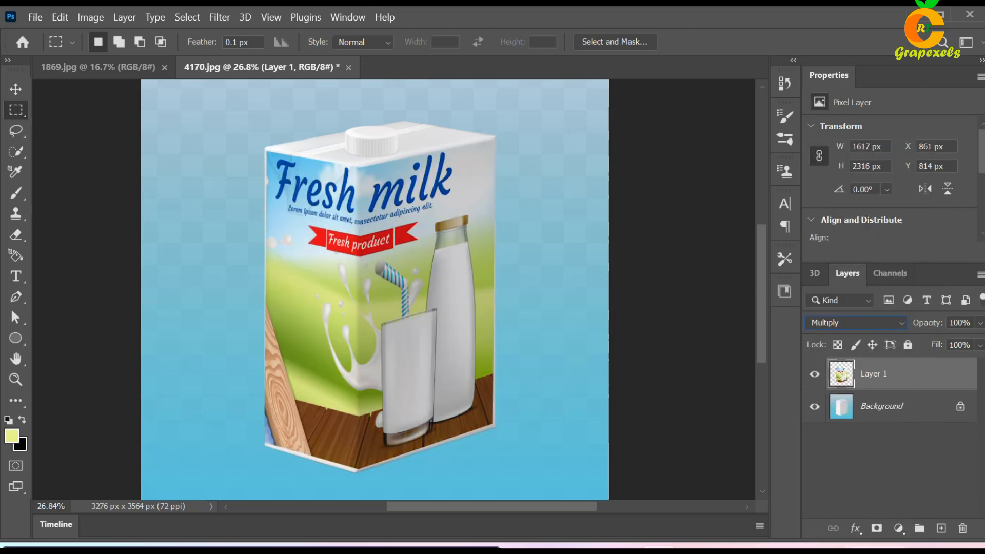
left_click(855, 529)
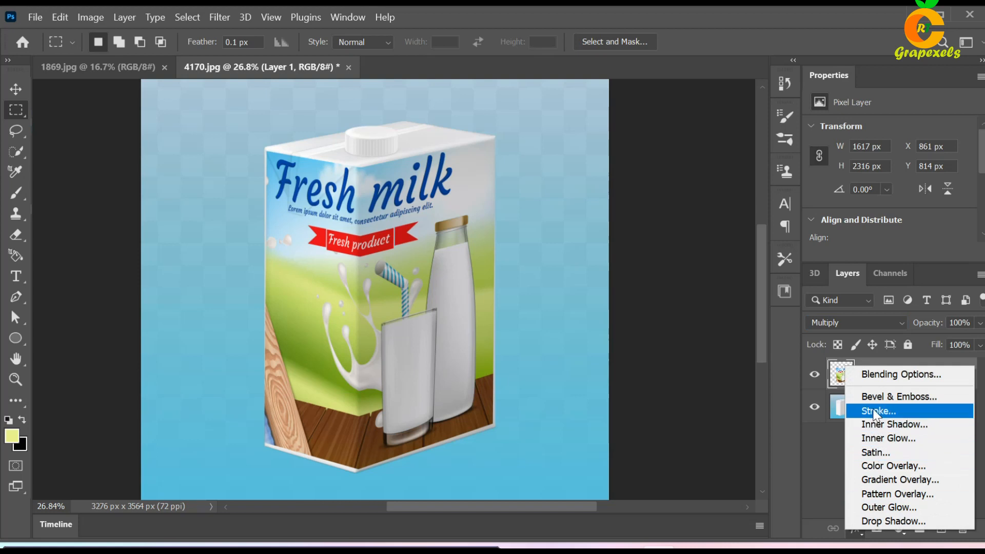
left_click(878, 374)
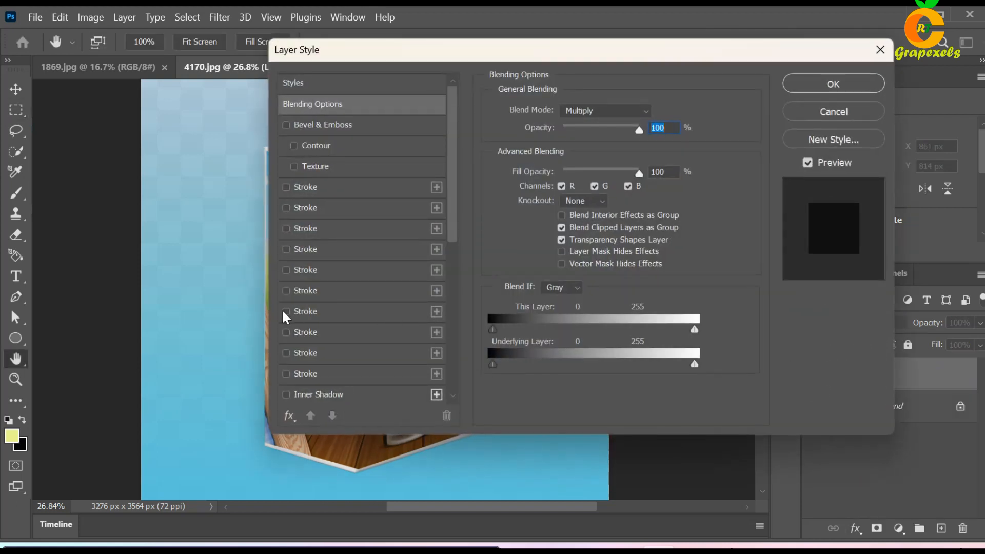
left_click_drag(214, 307, 72, 281)
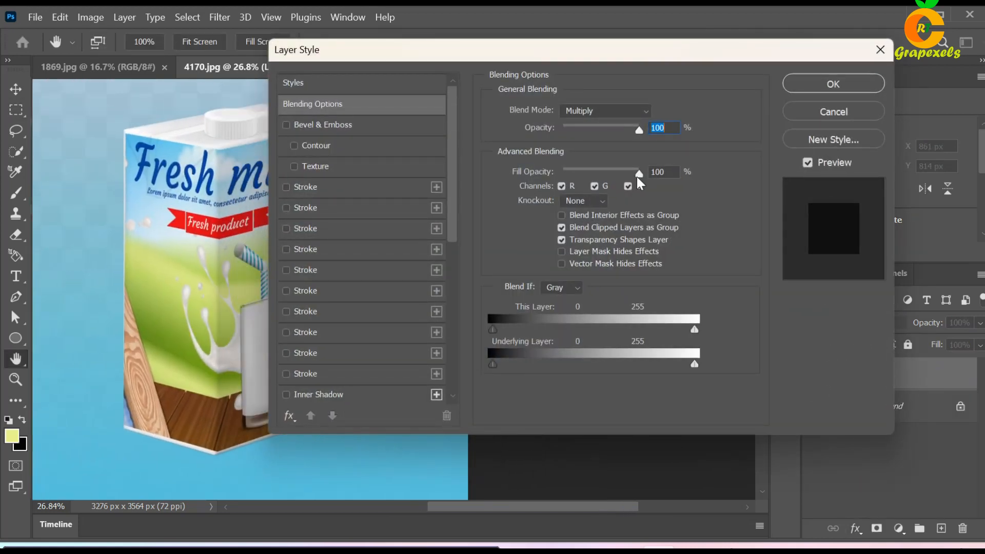
left_click_drag(580, 56, 673, 58)
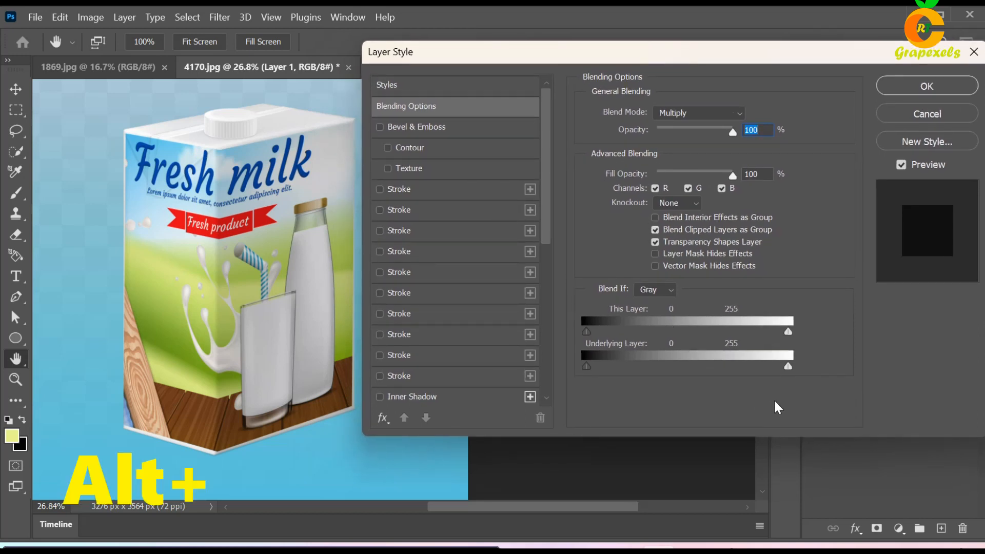
left_click_drag(786, 365, 753, 364)
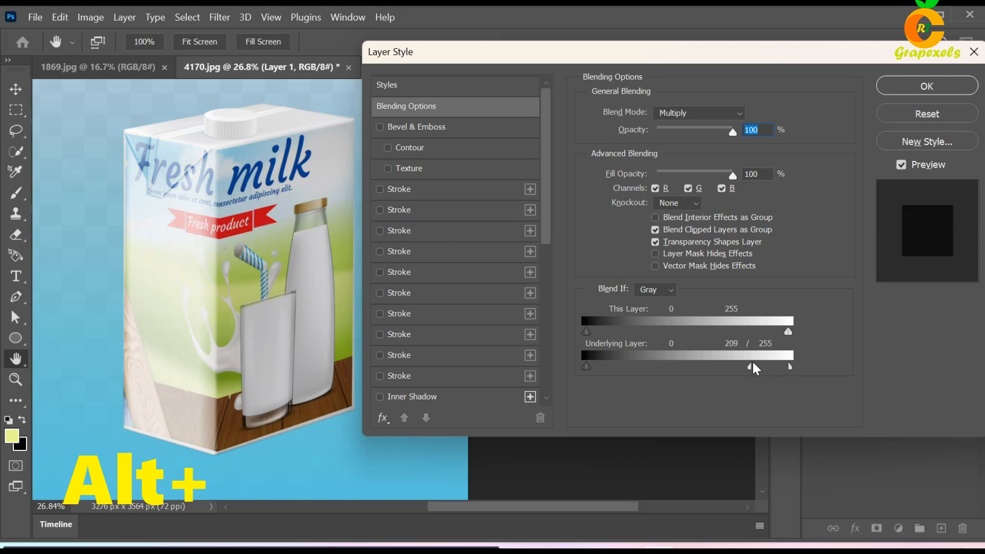
left_click(912, 87)
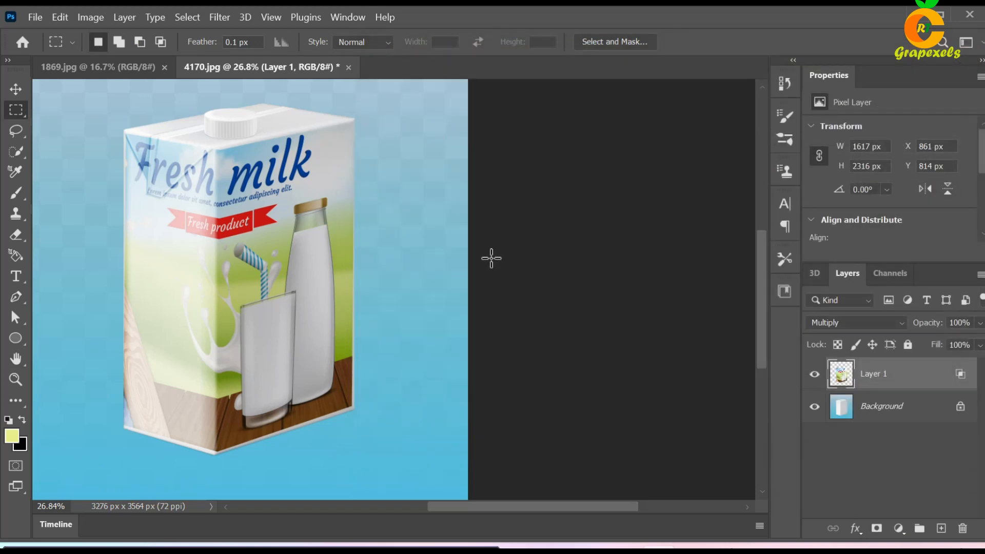
On the Background layer, start a Pen tool path at the cap's lower-left corner and curve it along the bottom edge.
key("p")
scroll(491, 258, "up", 1)
left_click_drag(384, 303, 539, 293)
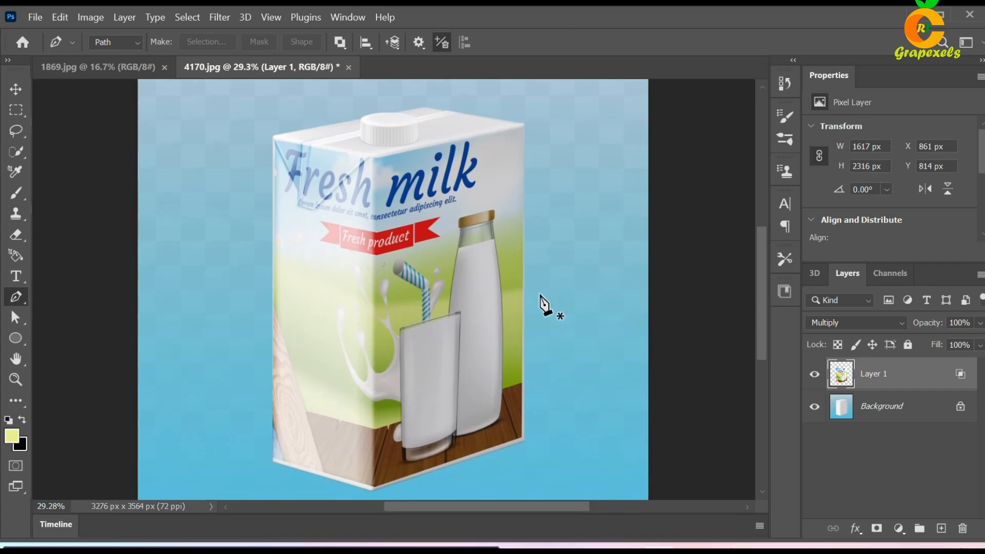
scroll(513, 283, "up", 5)
left_click_drag(389, 257, 528, 485)
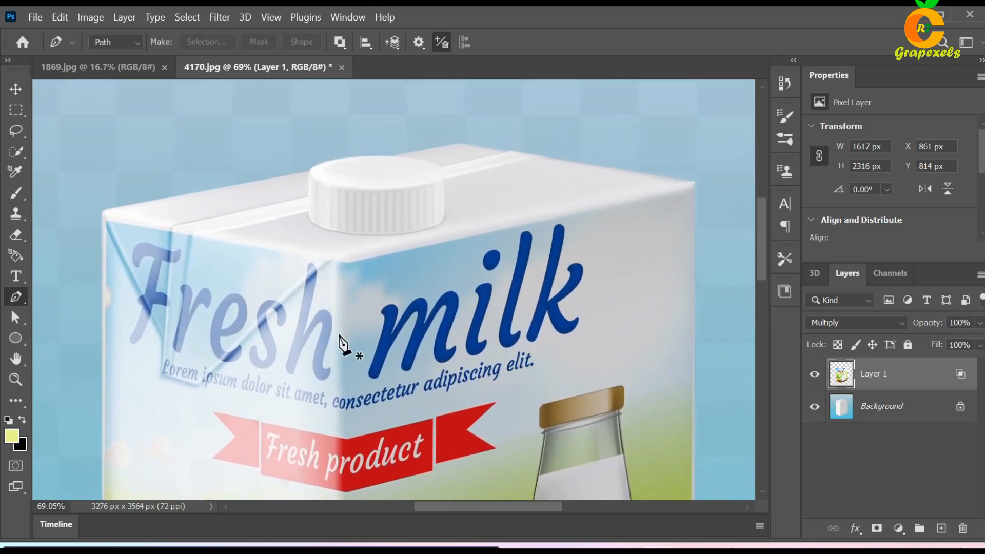
right_click(16, 296)
left_click(72, 296)
scroll(338, 236, "up", 4)
scroll(377, 243, "up", 3)
left_click_drag(551, 216, 505, 440)
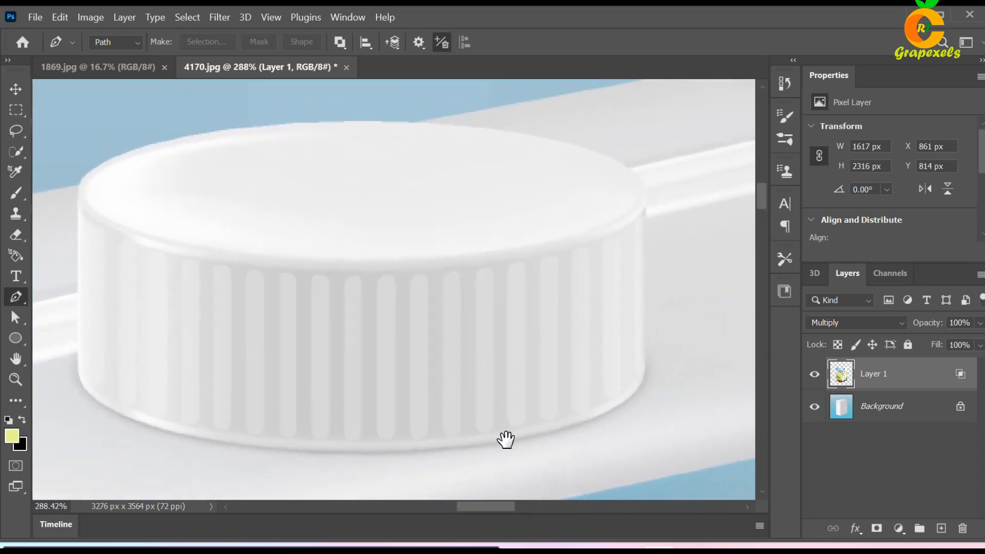
left_click(903, 410)
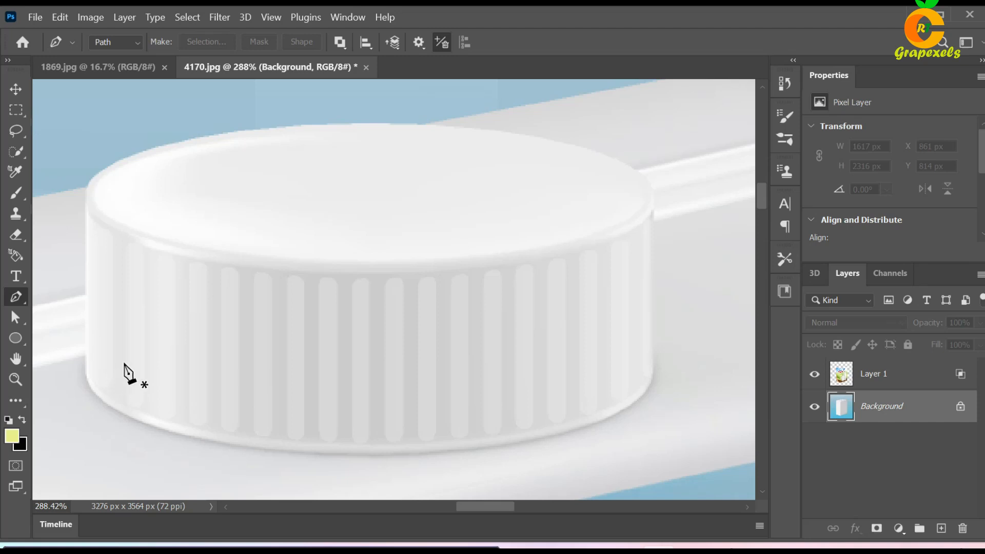
scroll(123, 366, "up", 4)
left_click_drag(191, 392, 276, 310)
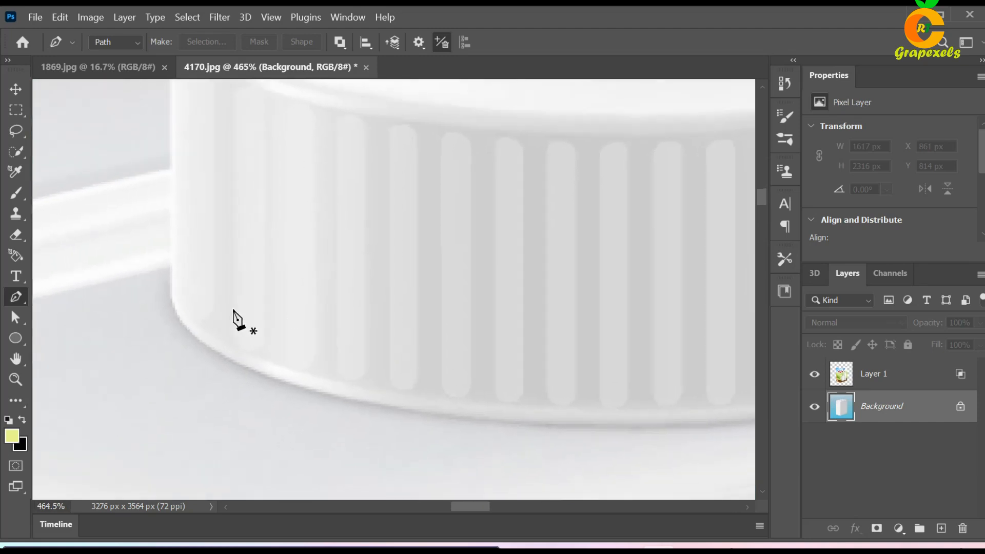
left_click(172, 306)
left_click_drag(481, 422, 706, 445)
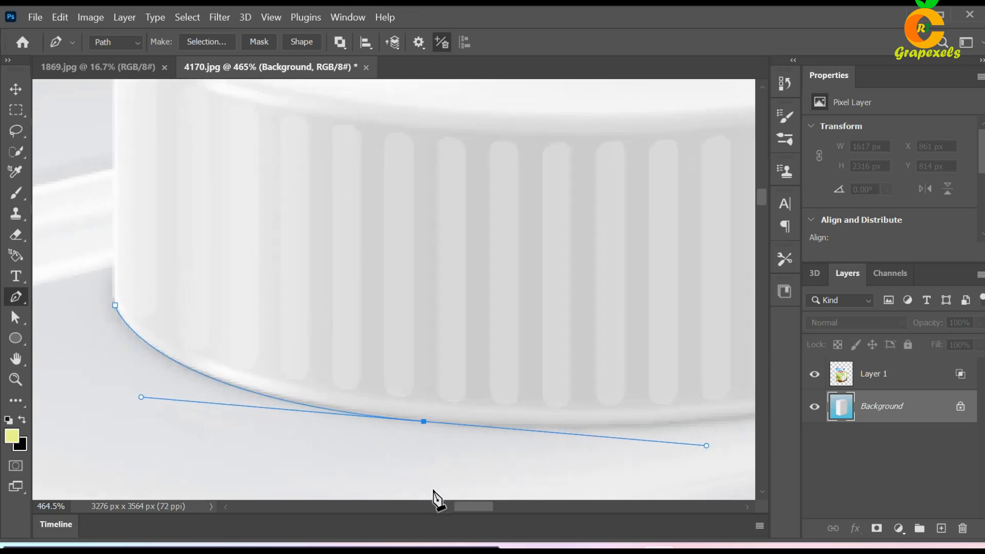
left_click(424, 421, "alt")
Continue the path along the rest of the cap's curved bottom edge to its lower-right corner.
left_click_drag(556, 435, 287, 360)
left_click_drag(484, 349, 575, 331)
left_click_drag(583, 330, 587, 321)
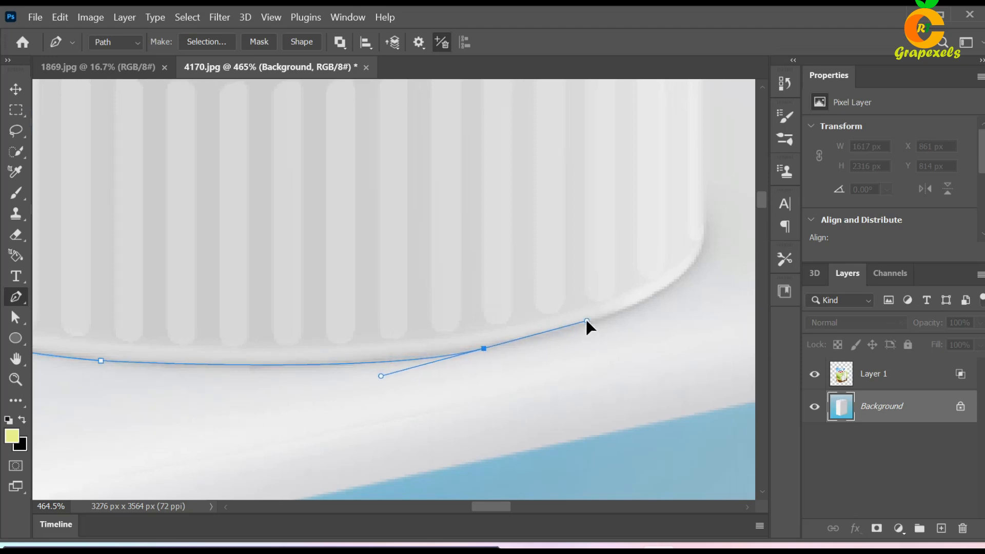
left_click(484, 349, "alt")
left_click_drag(670, 345, 550, 406)
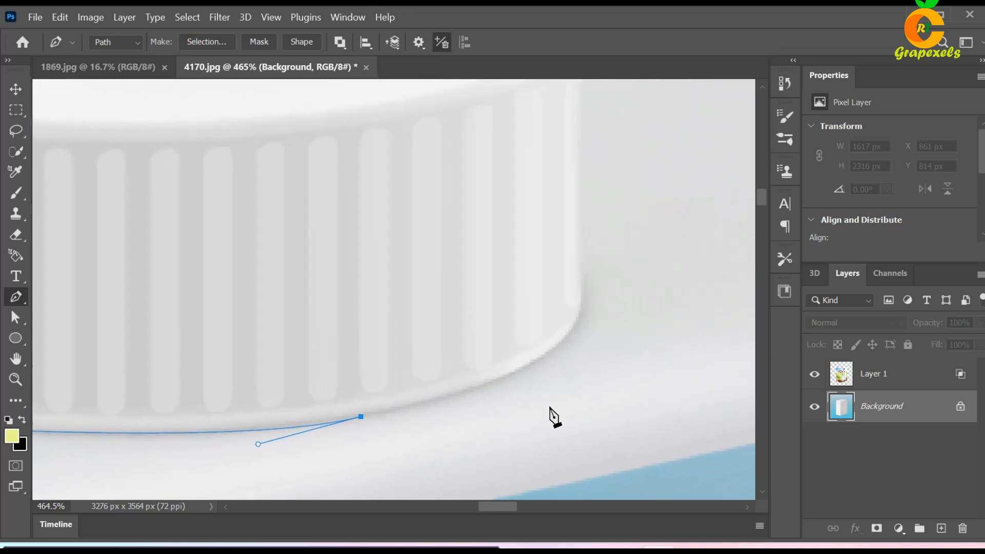
left_click_drag(581, 315, 626, 234)
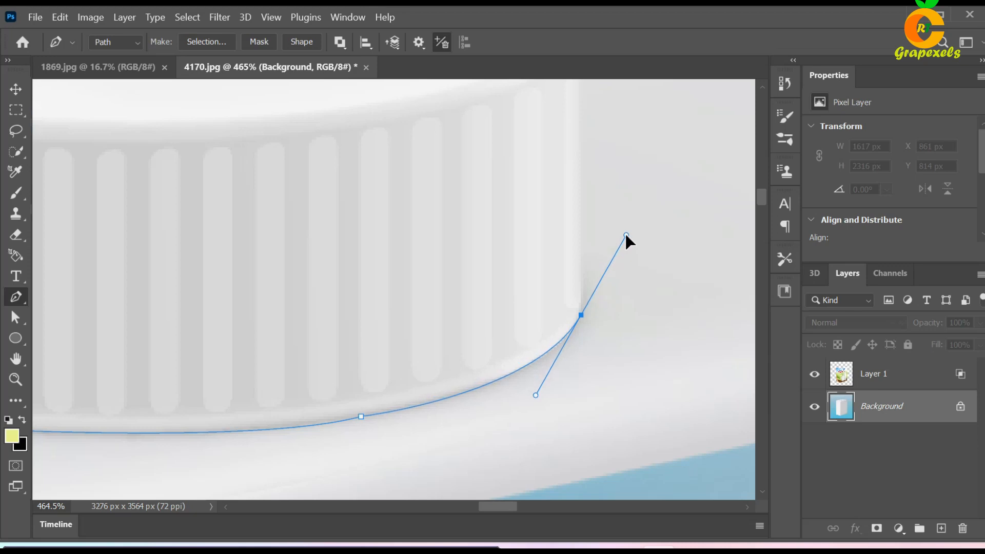
left_click(581, 316)
Extend the path straight up the cap's right side and curve it around the top-right rim.
left_click_drag(624, 290, 612, 419)
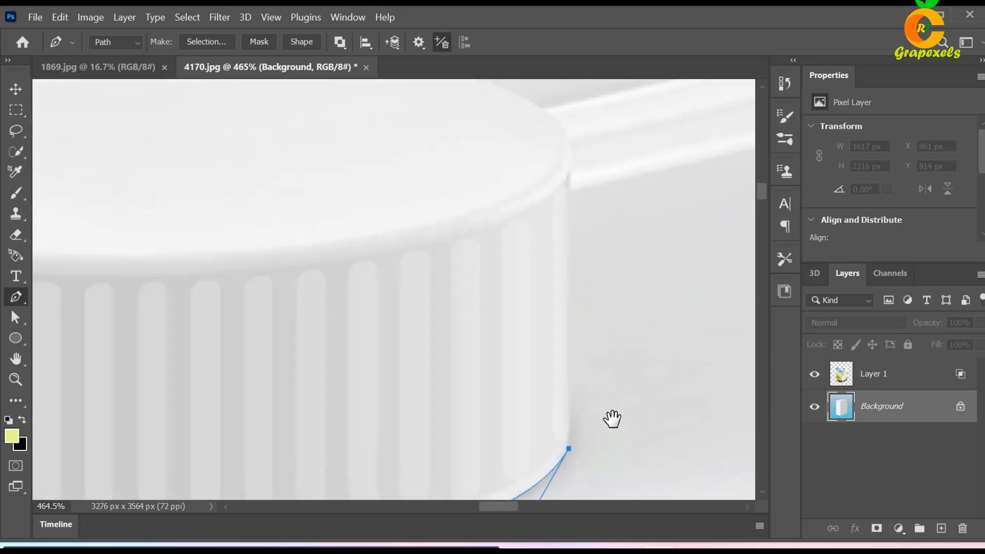
left_click(570, 178)
left_click_drag(625, 286, 654, 385)
left_click_drag(473, 241, 324, 206)
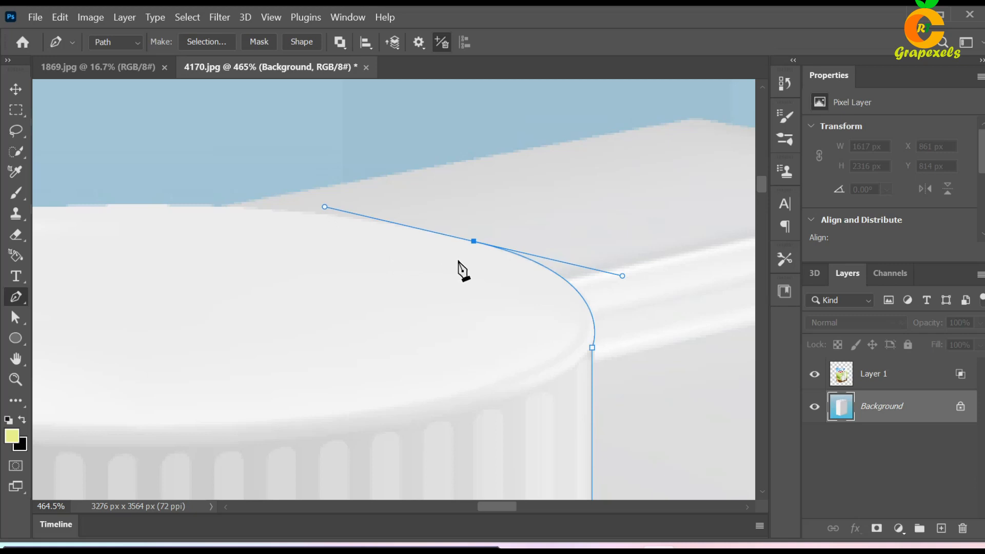
left_click(472, 242)
Trace the cap's top rim around to its left edge and close the path at the starting anchor.
left_click_drag(429, 326, 534, 323)
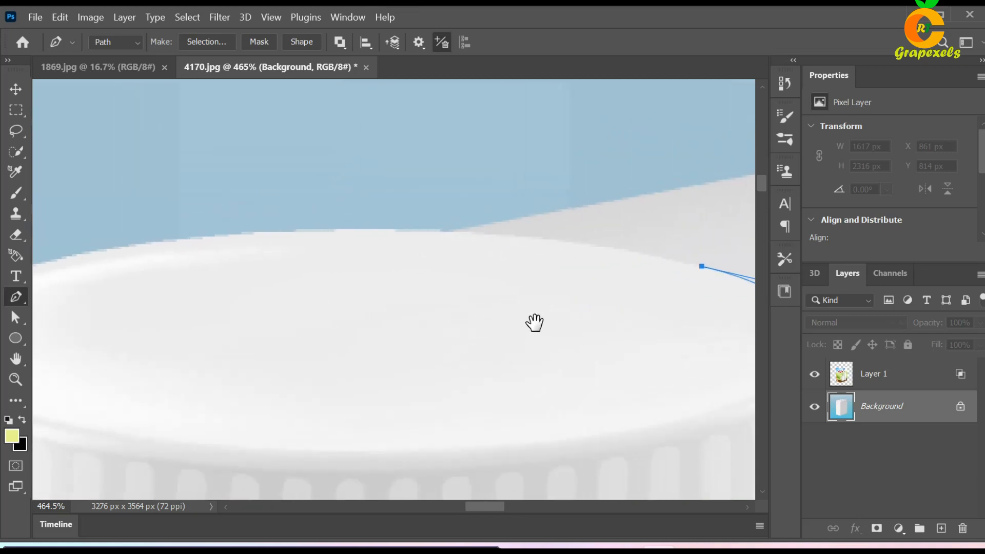
left_click_drag(316, 231, 160, 247)
left_click(316, 231, "alt")
left_click_drag(274, 327, 484, 268)
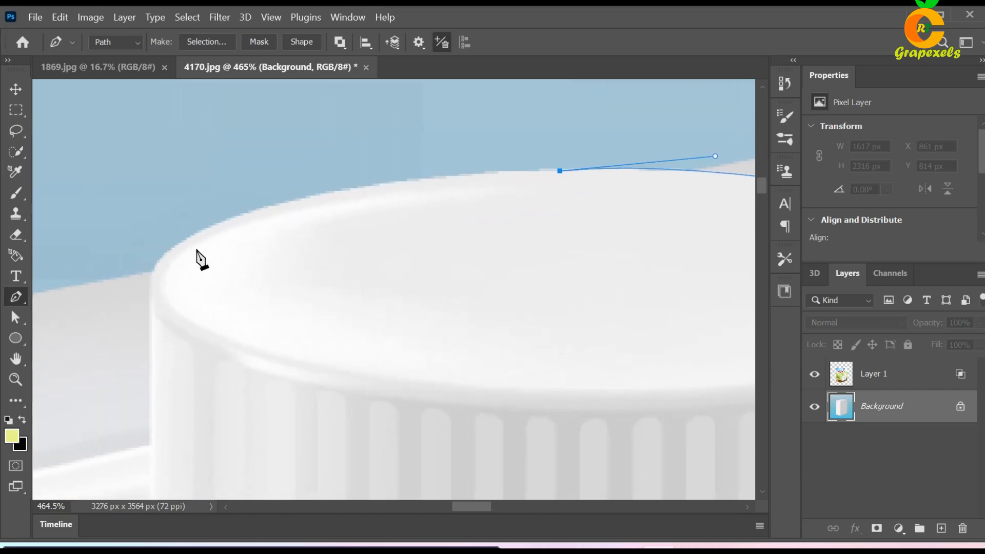
left_click_drag(209, 228, 96, 278)
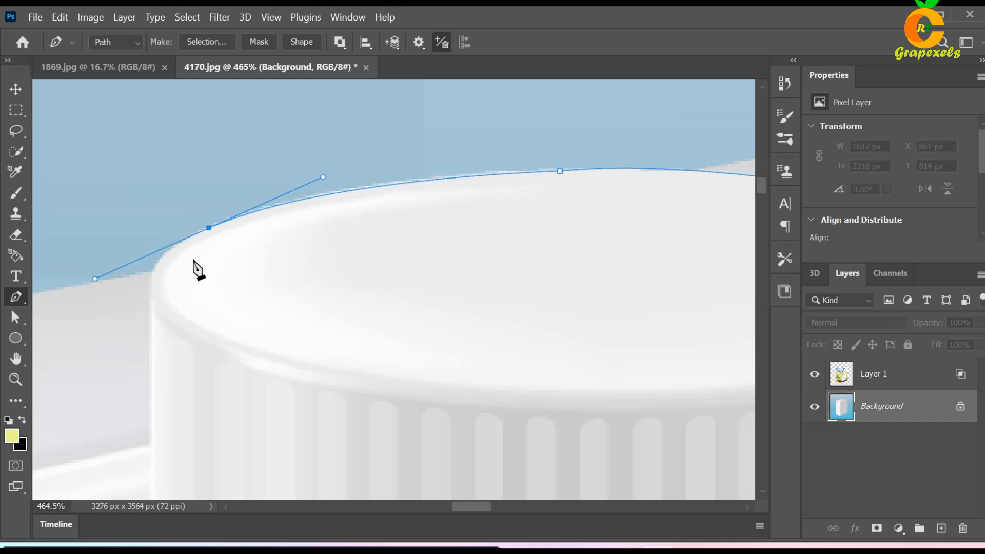
left_click(209, 228, "alt")
left_click_drag(152, 275, 144, 296)
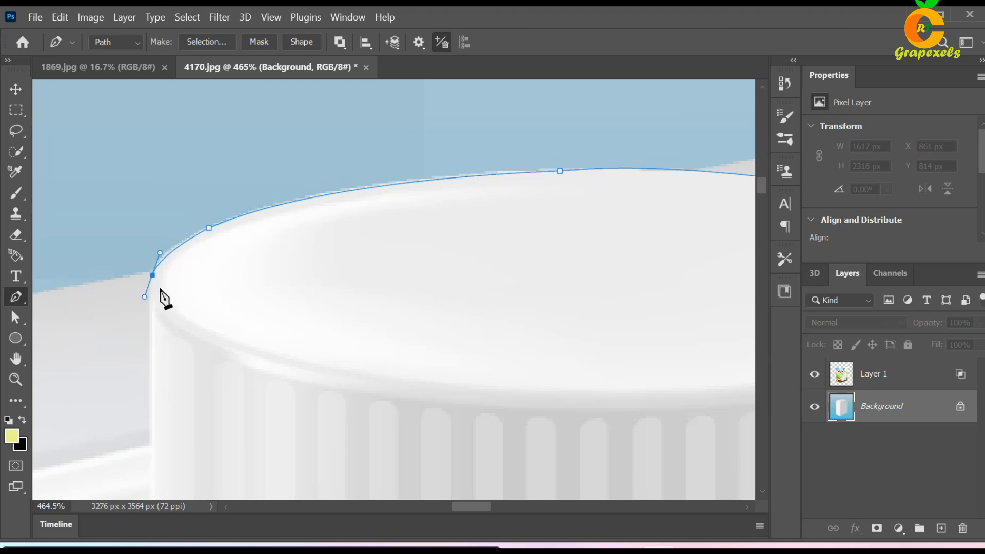
left_click(153, 276, "alt")
left_click_drag(358, 386, 358, 293)
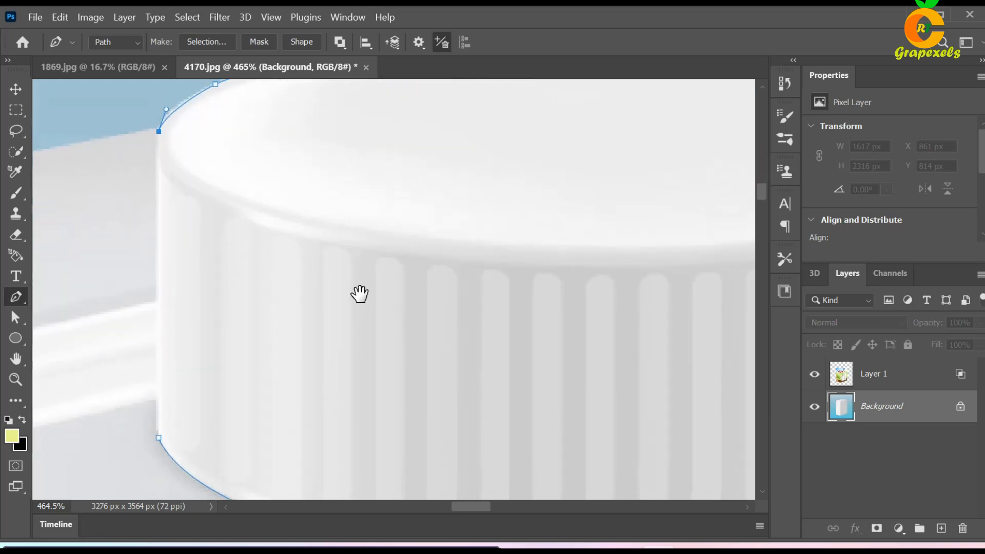
left_click(158, 439)
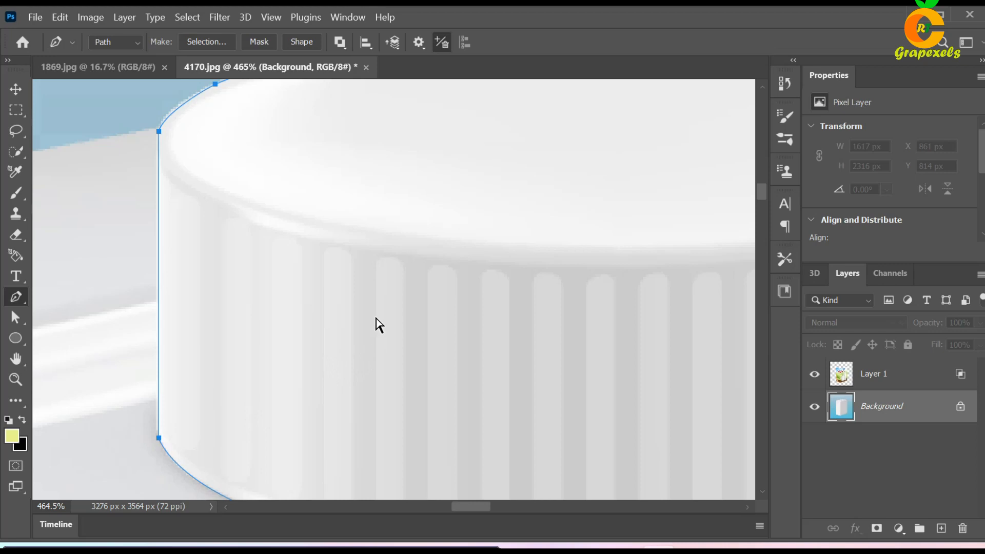
Convert the closed cap path into a selection.
scroll(382, 313, "down", 2)
scroll(382, 311, "down", 4)
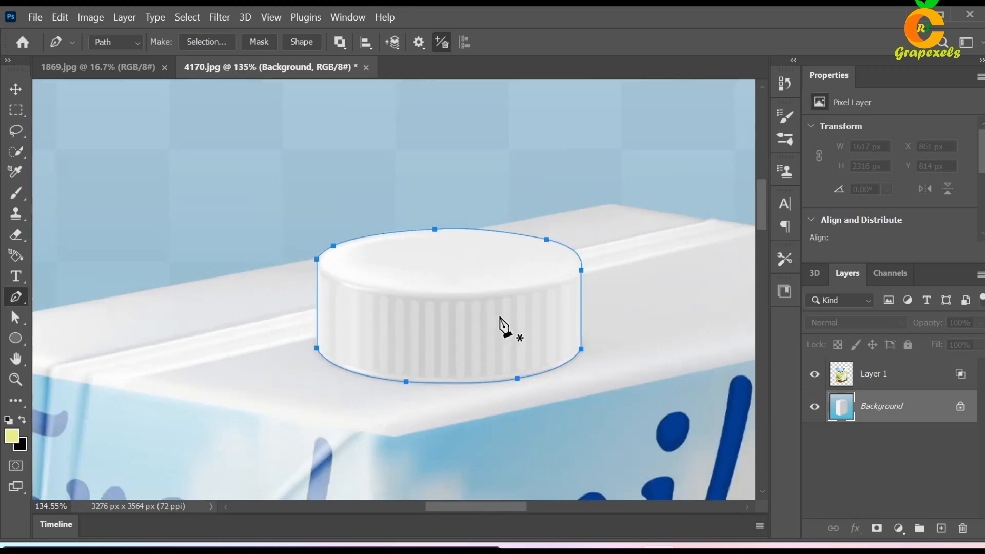
right_click(467, 277)
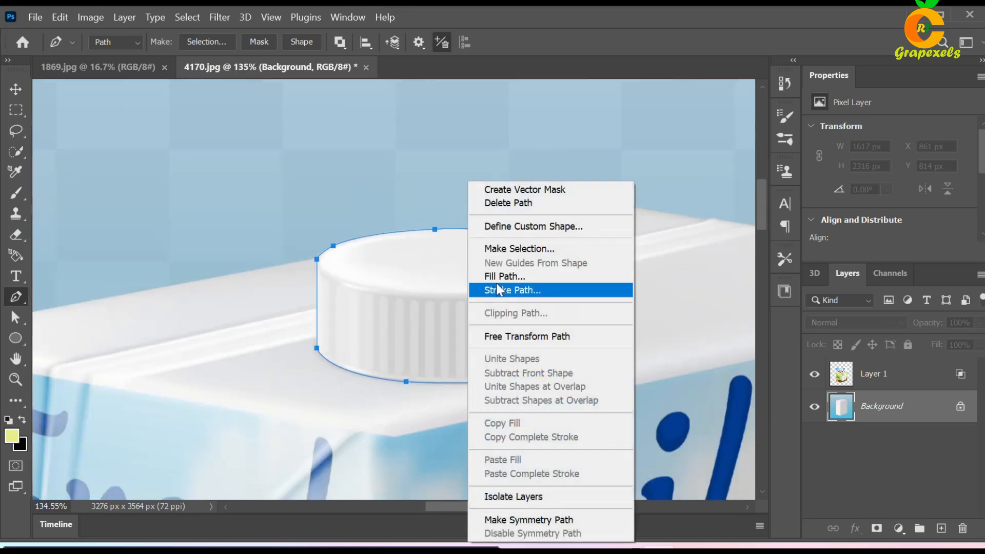
left_click(514, 247)
left_click(565, 134)
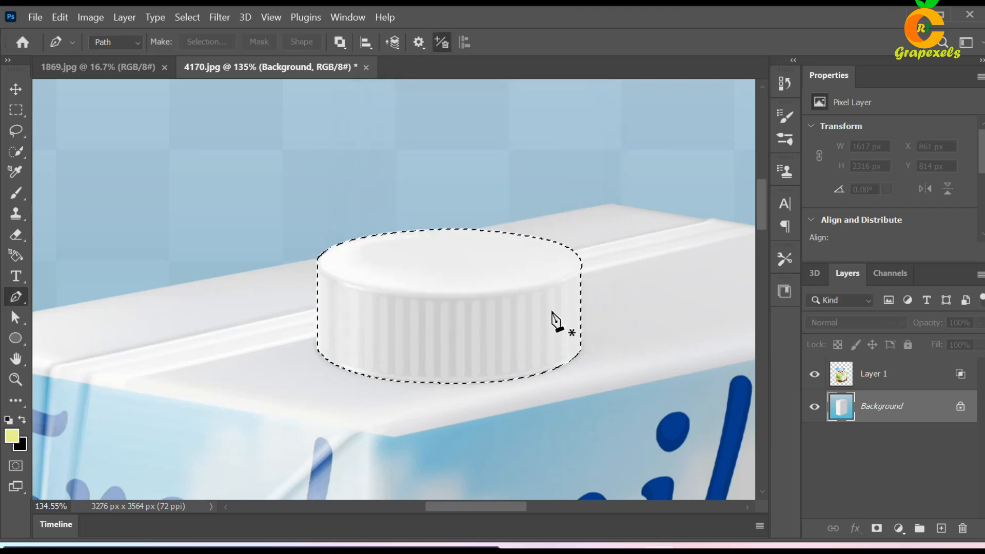
Copy the selected cap from the Background onto its own layer with Layer Via Copy.
left_click_drag(551, 327, 343, 300)
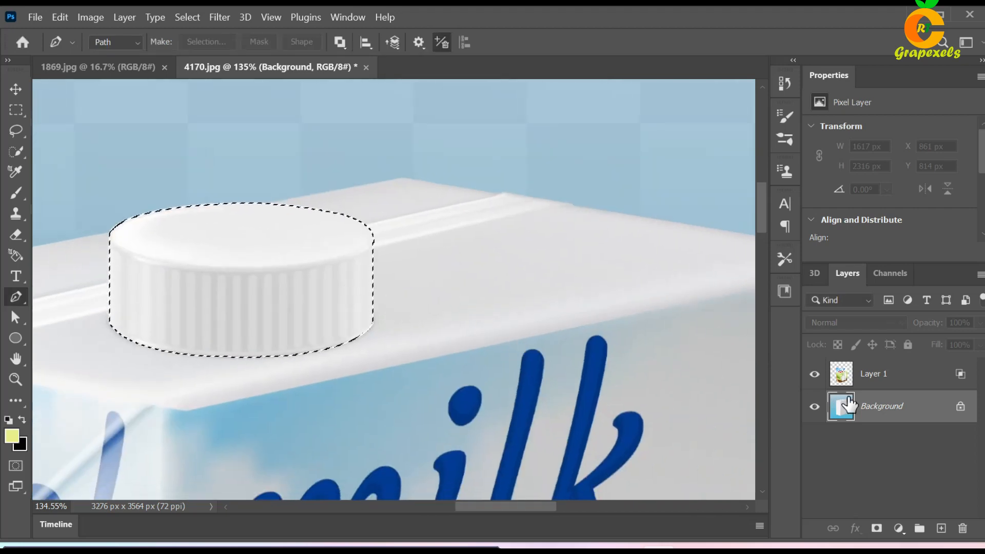
left_click(117, 17)
mouse_move(165, 32)
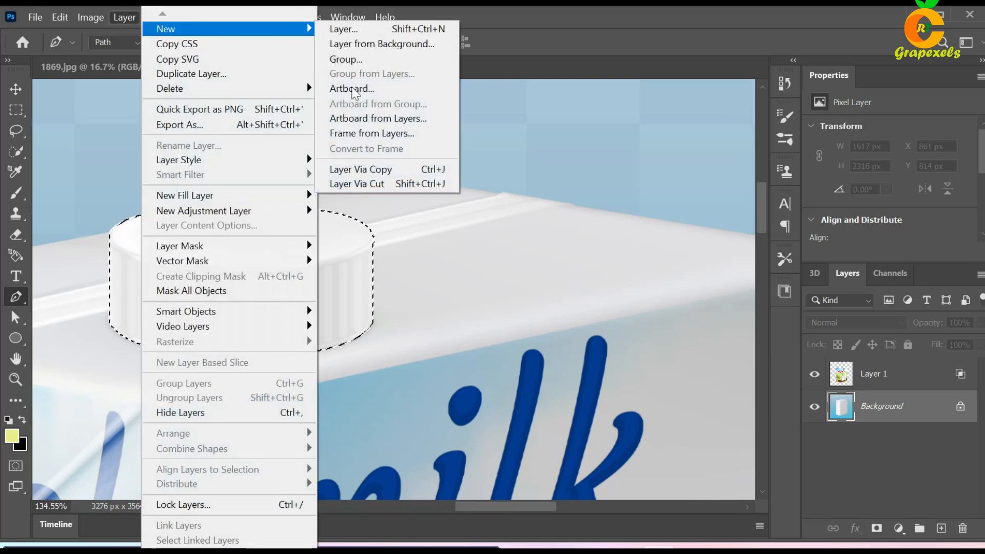
left_click(360, 169)
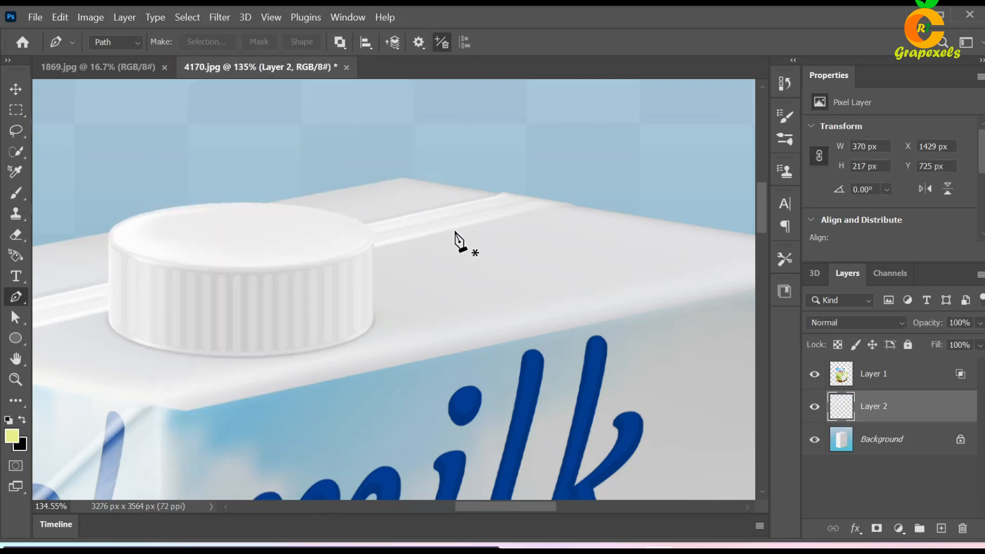
Hide the copied cap layer and make the Background layer active again.
left_click(814, 411)
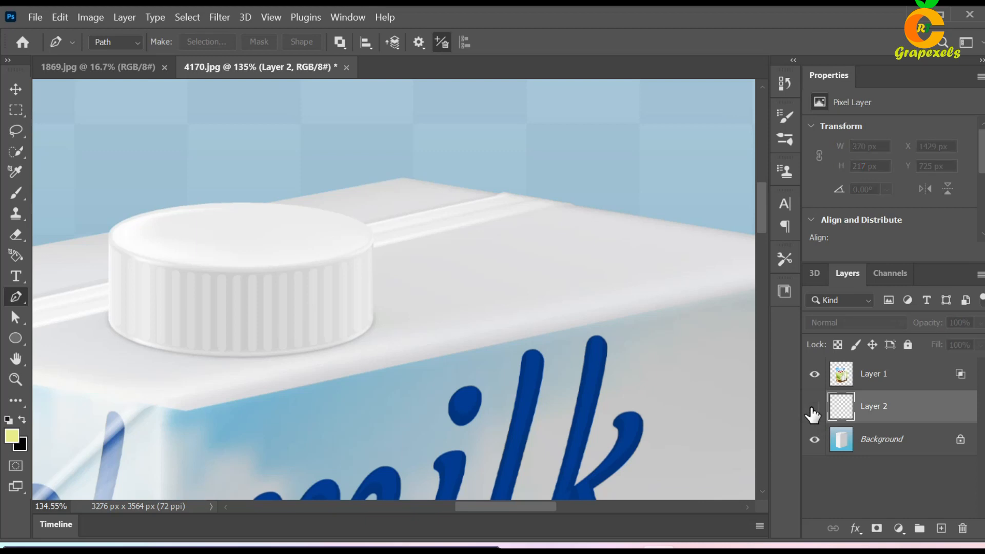
left_click(903, 447)
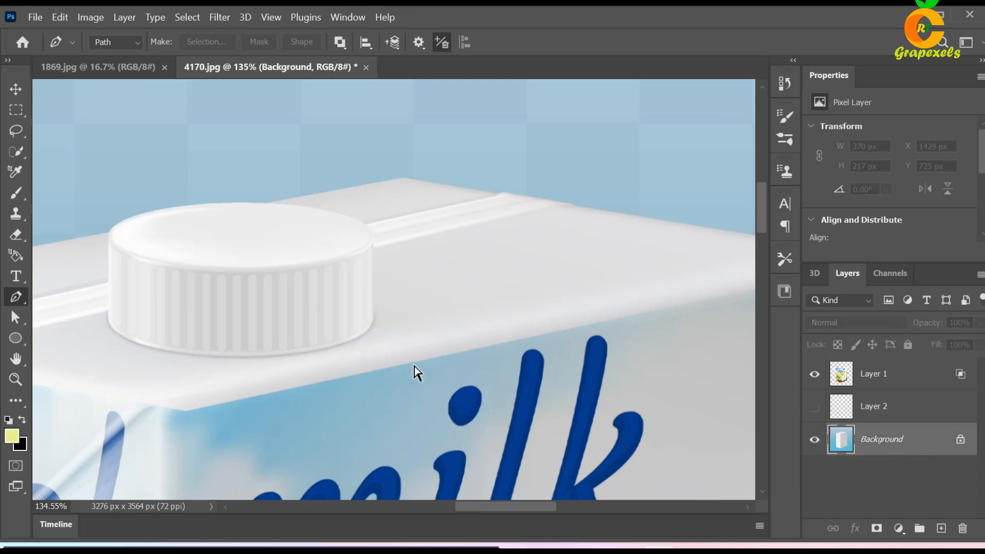
scroll(420, 373, "down", 5)
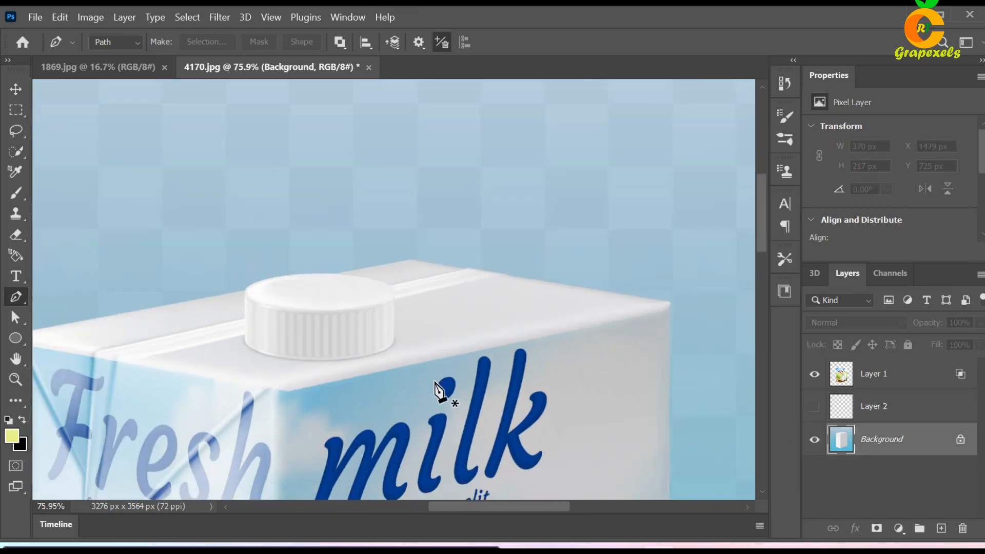
left_click_drag(433, 339, 442, 325)
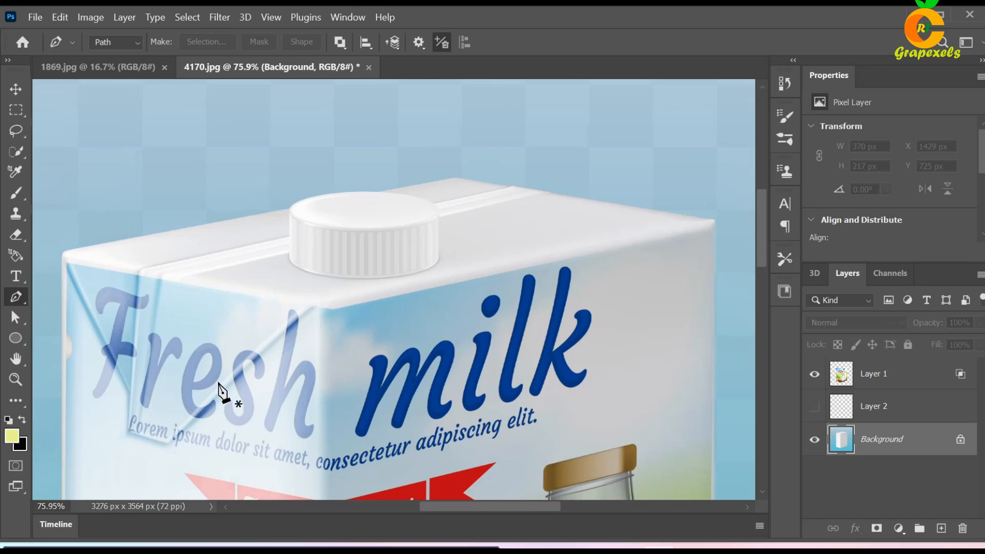
Trace the carton's top face with a closed four-corner Pen path.
left_click(61, 254)
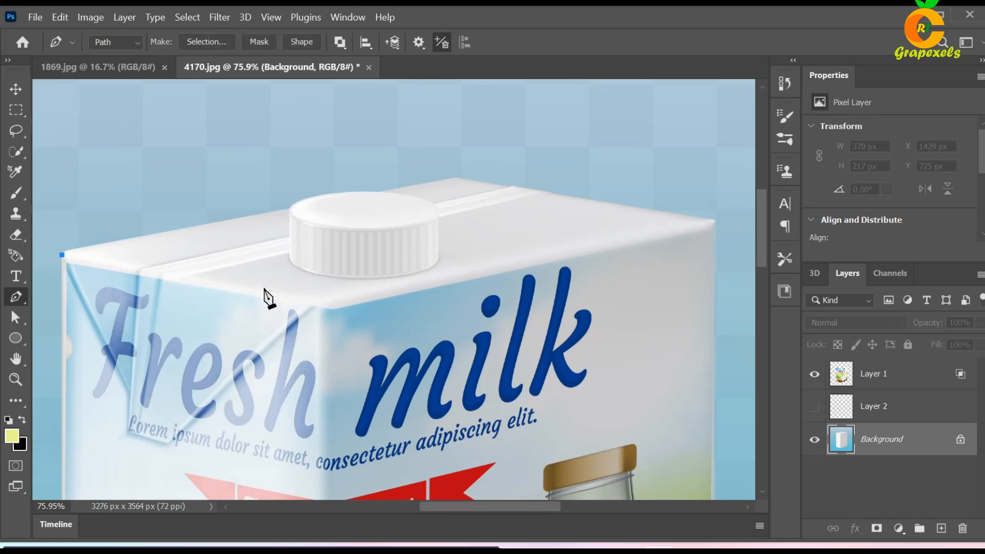
left_click(324, 307)
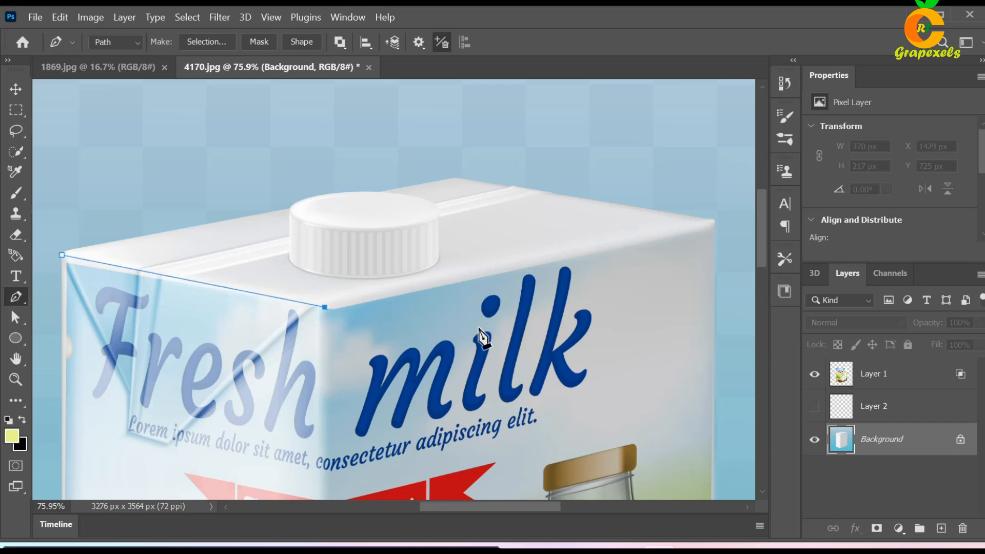
left_click(715, 224)
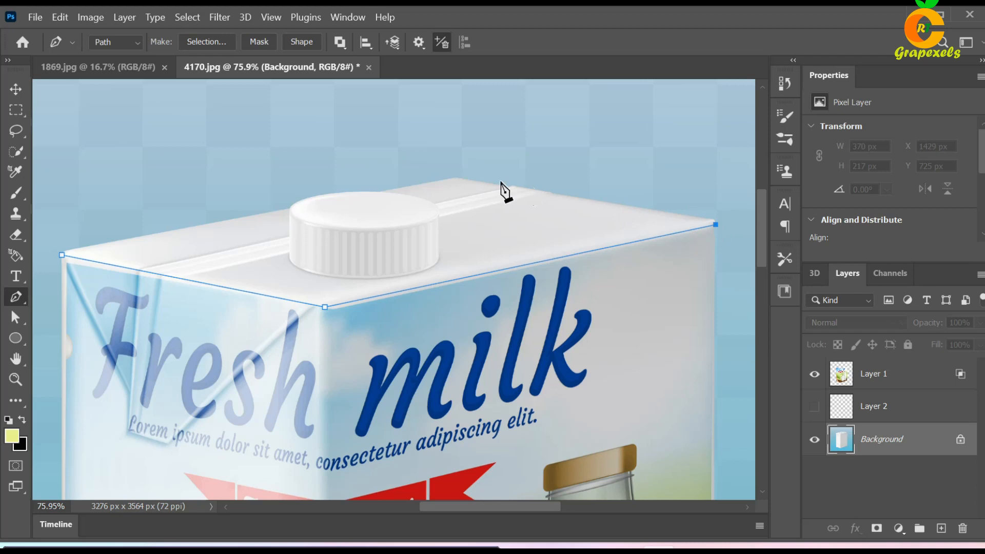
left_click(456, 177)
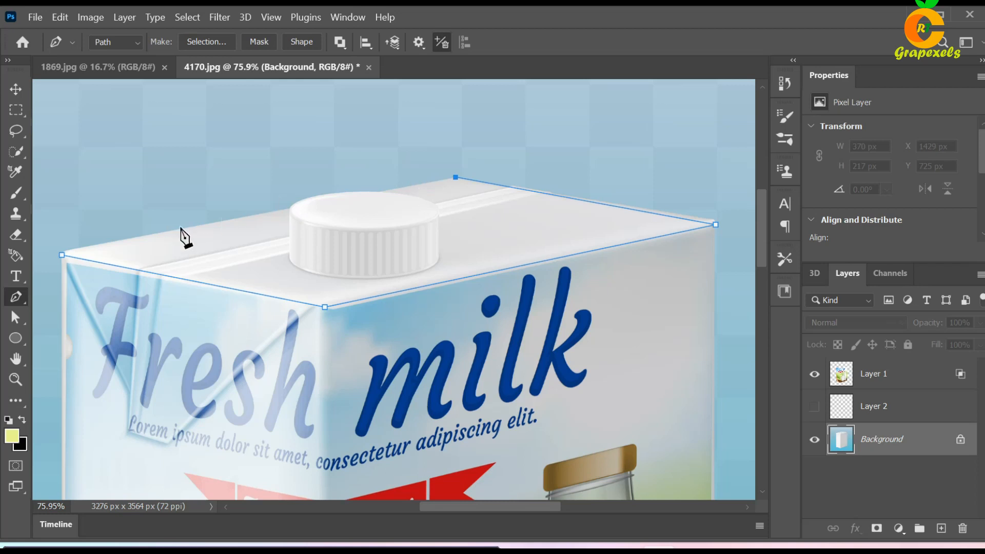
left_click(62, 253)
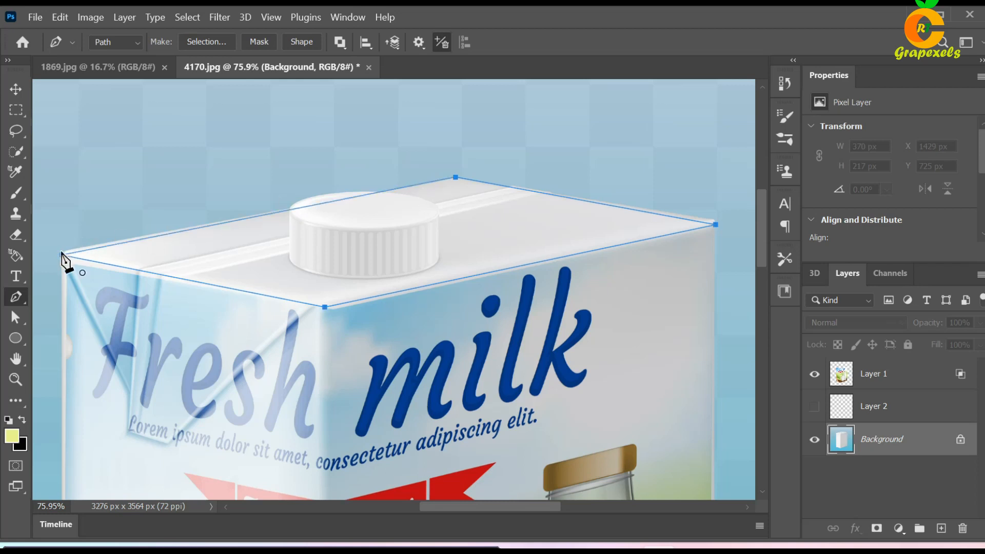
Convert the closed path around the carton's top face into a selection.
right_click(458, 251)
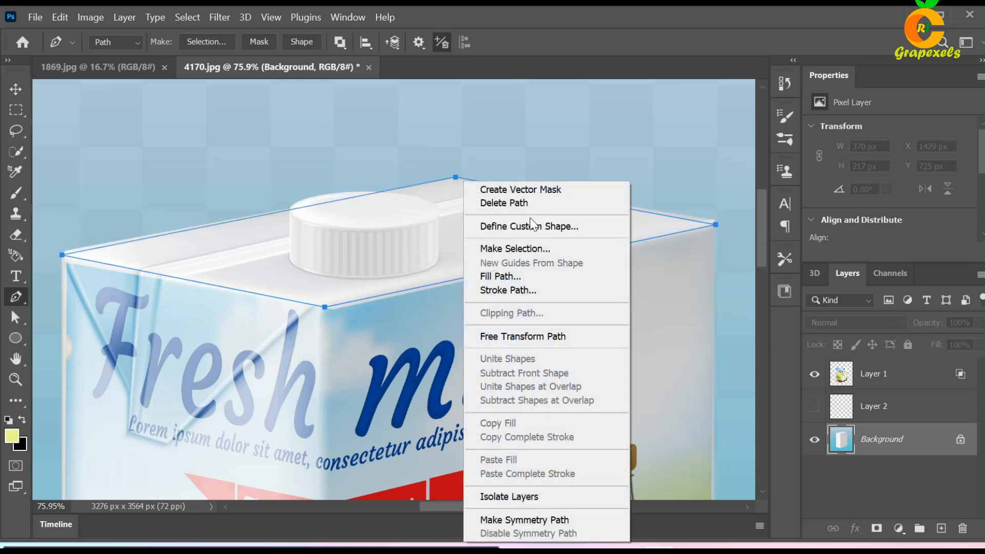
left_click(510, 248)
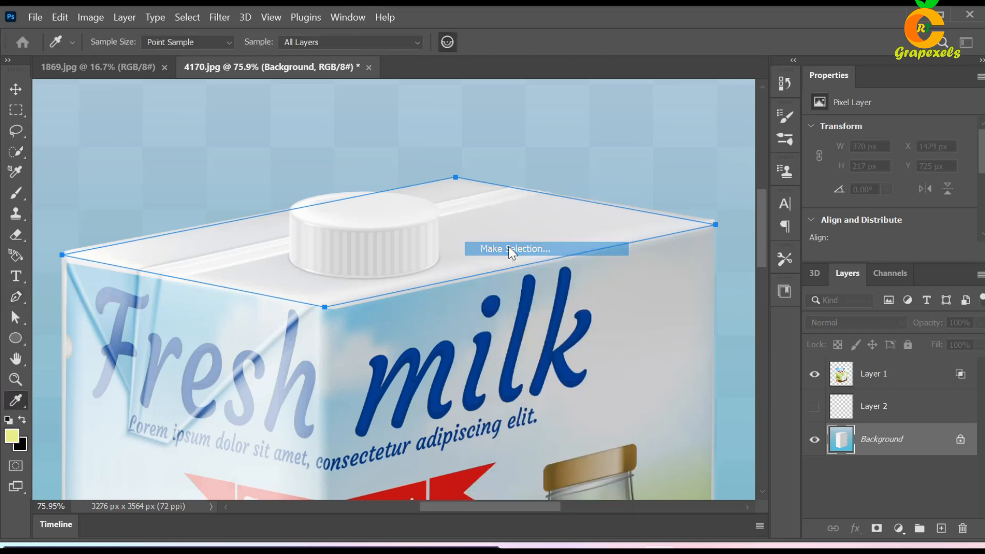
left_click(570, 141)
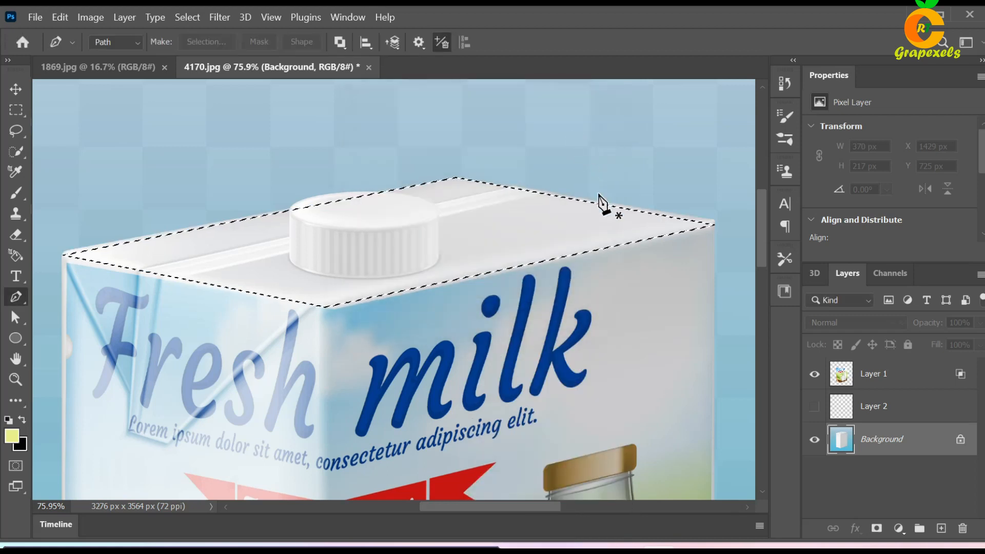
Add a Solid Color fill layer over the selected top face in dark blue #07077f.
left_click(899, 528)
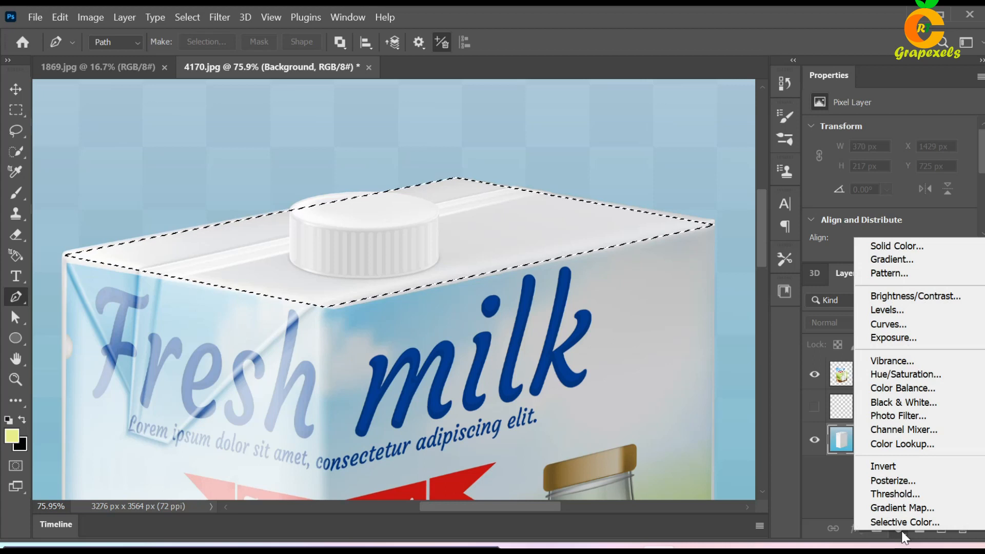
left_click(881, 246)
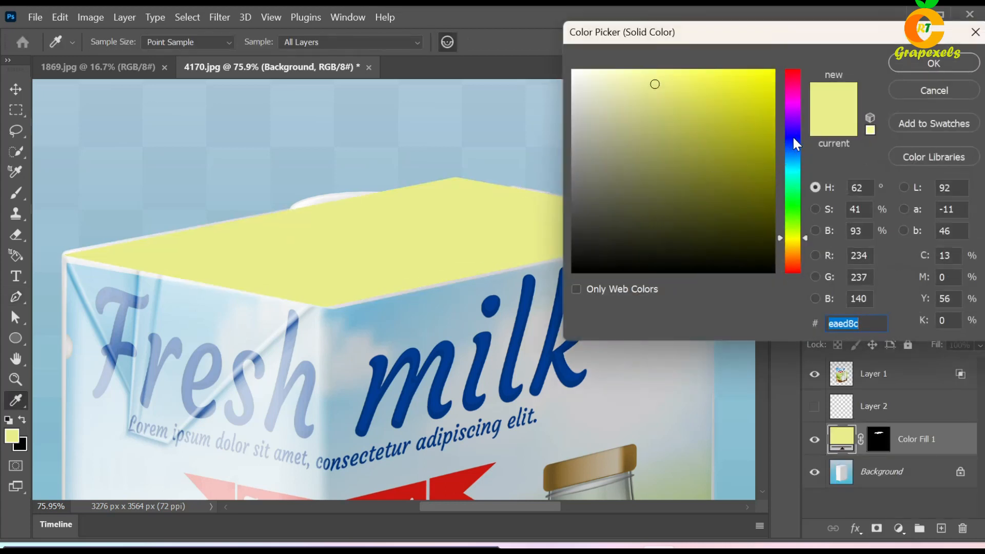
left_click(794, 137)
left_click(764, 172)
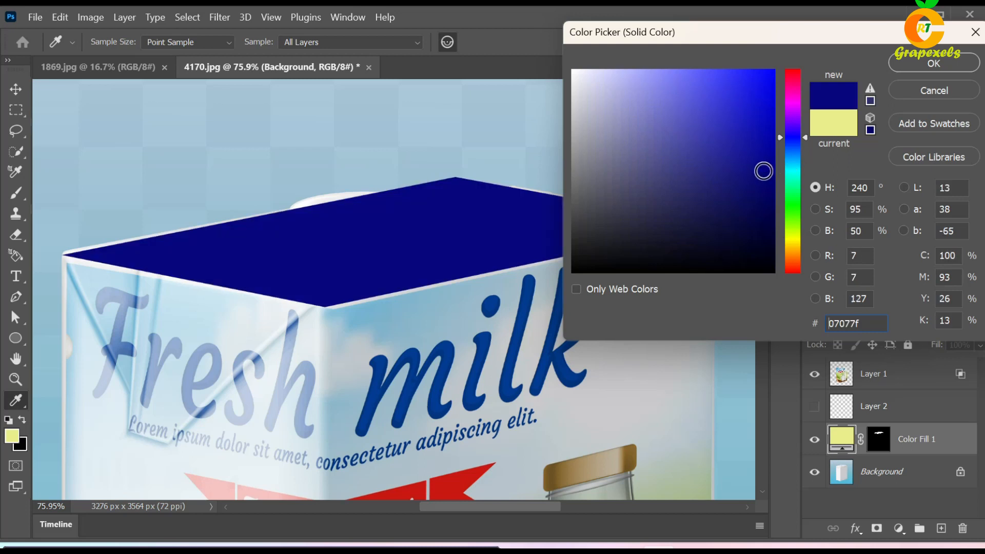
left_click(924, 62)
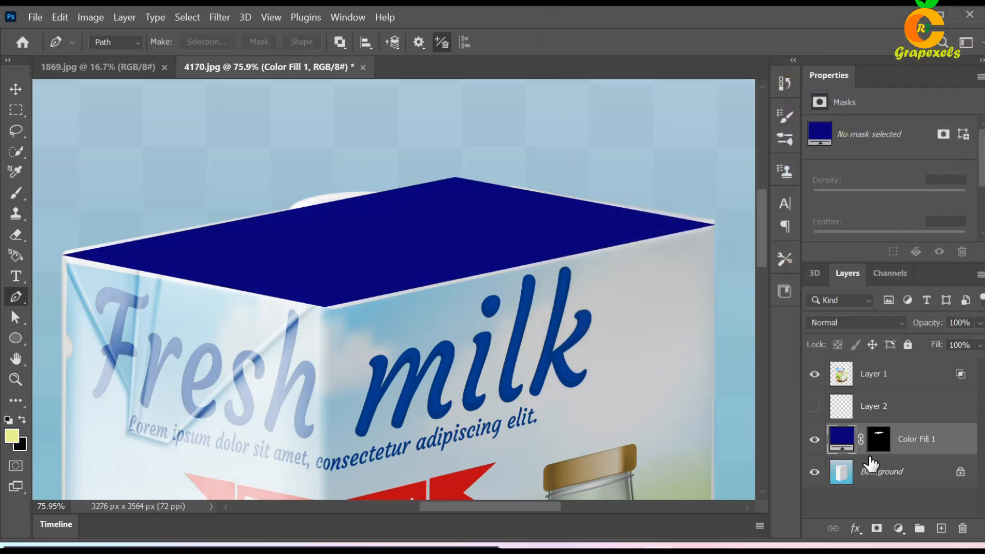
Blend the blue fill into the carton top by splitting its Blend If Underlying Layer highlights to 178 / 255.
left_click(853, 529)
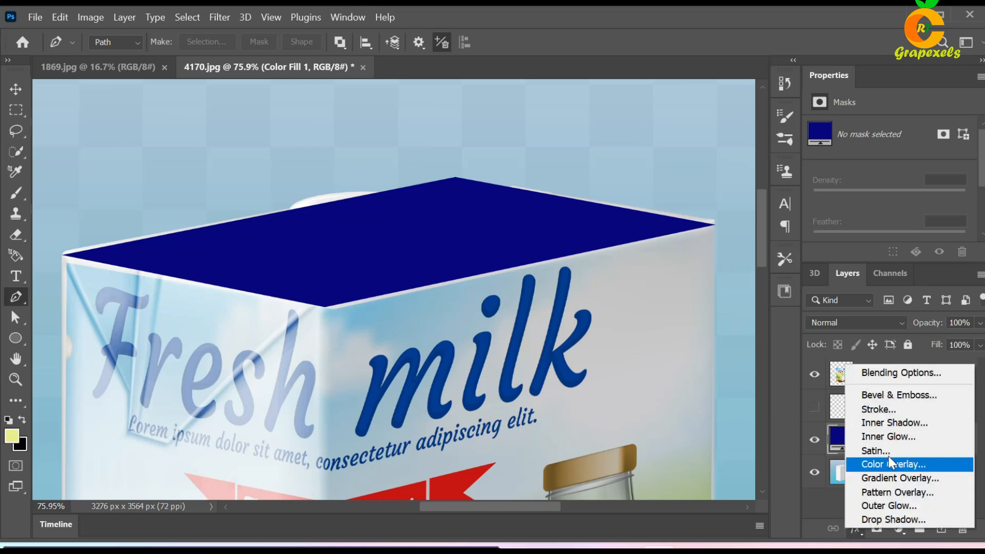
left_click(880, 376)
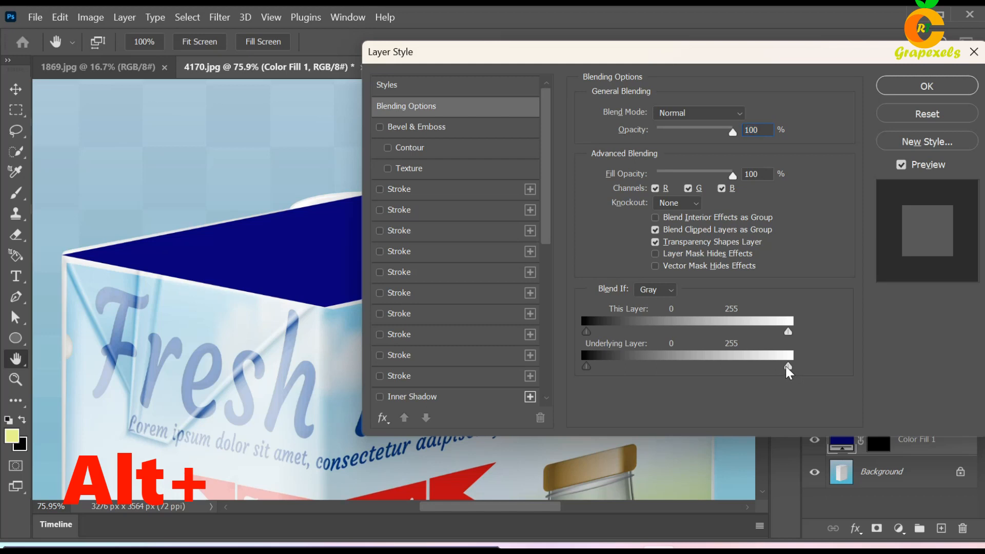
left_click_drag(786, 365, 721, 359)
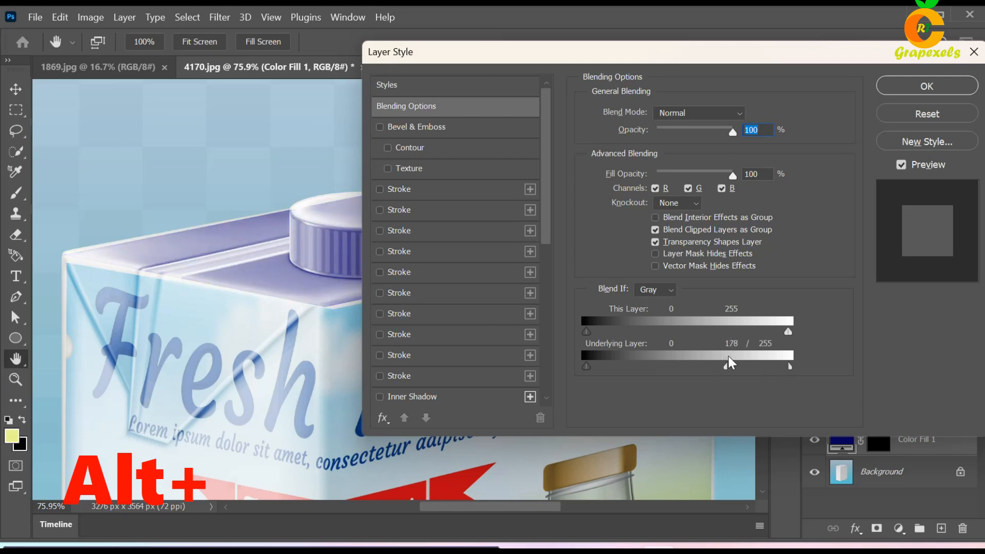
left_click_drag(266, 329, 241, 304)
left_click(926, 87)
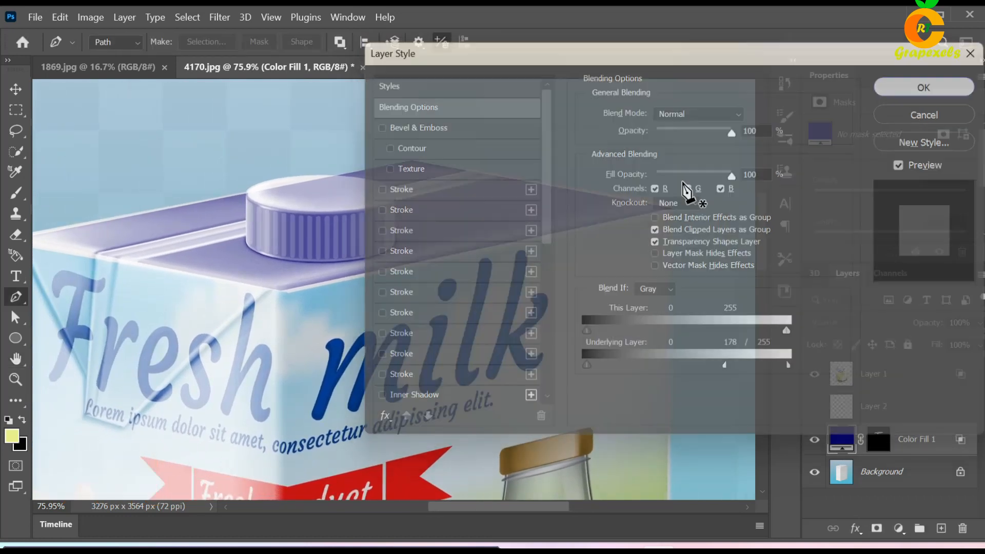
Make the hidden cap layer, Layer 2, visible above the blue top fill.
key("p")
scroll(453, 277, "down", 5)
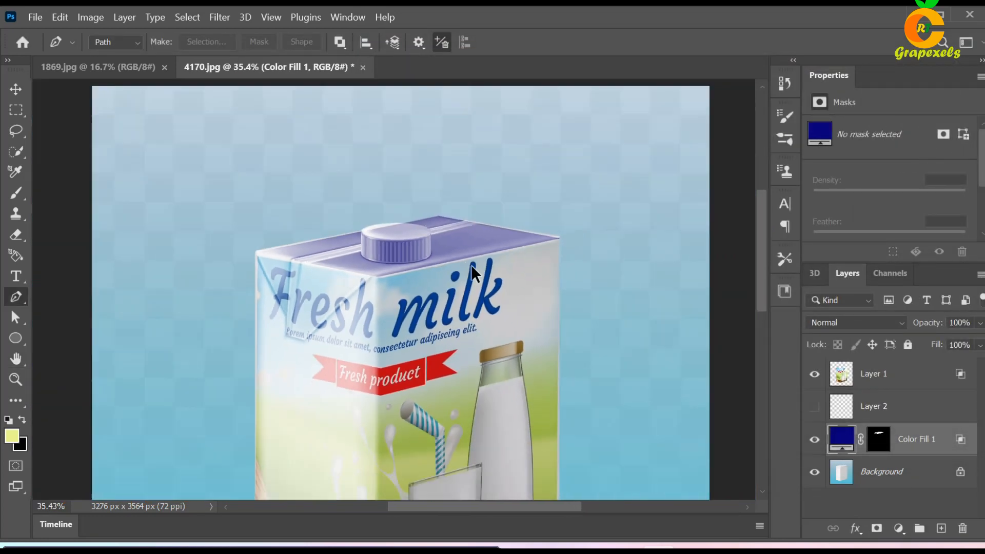
left_click_drag(479, 390, 477, 336)
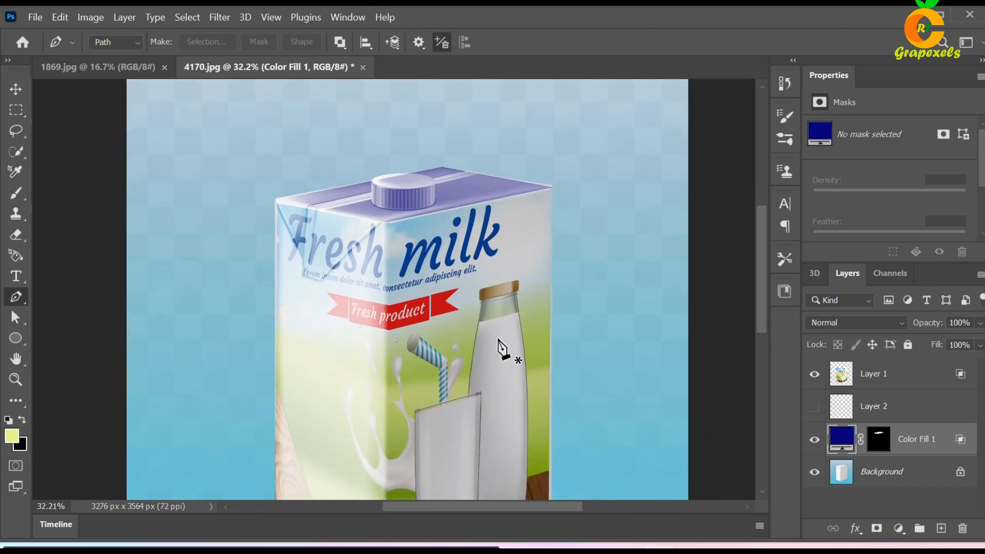
scroll(433, 317, "up", 2)
left_click_drag(458, 249, 457, 297)
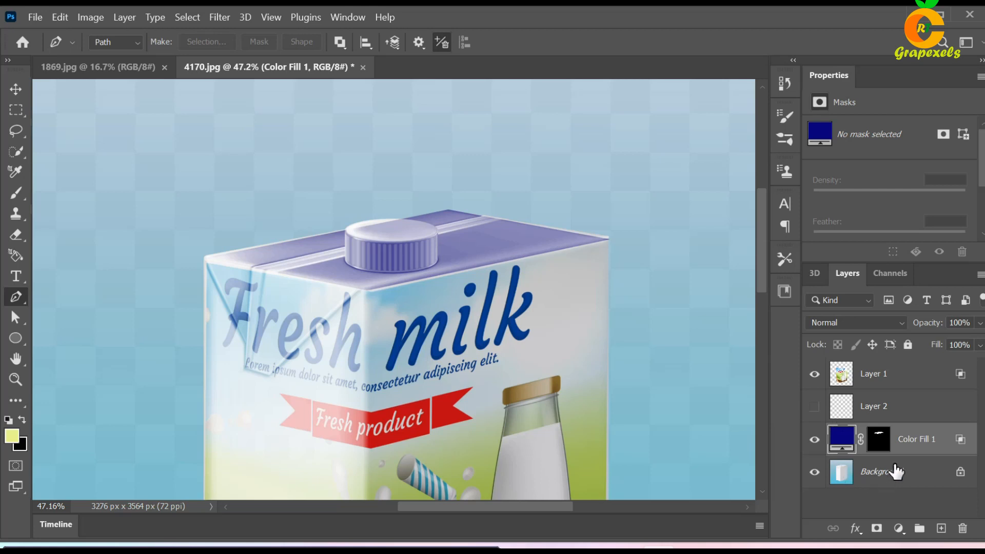
left_click(815, 407)
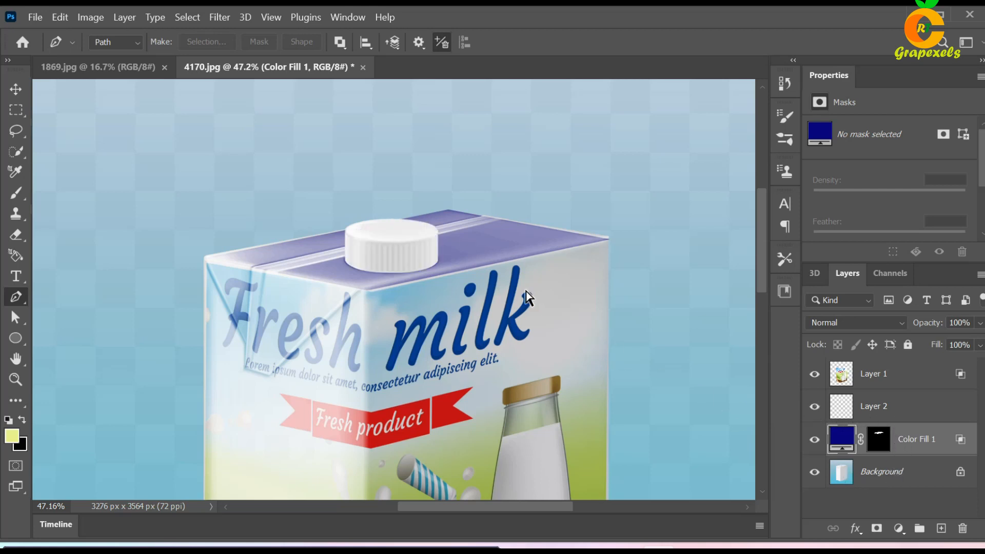
Group the artwork layer, the cap layer and the blue fill layer together, leaving the Background outside.
scroll(526, 292, "down", 3)
left_click_drag(528, 359, 468, 280)
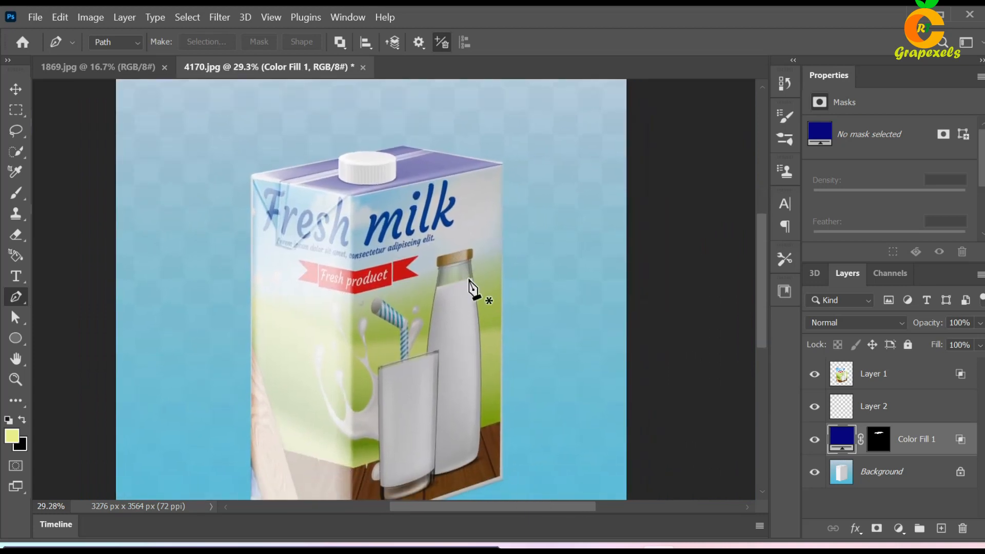
scroll(438, 340, "down", 2)
left_click_drag(461, 421, 447, 398)
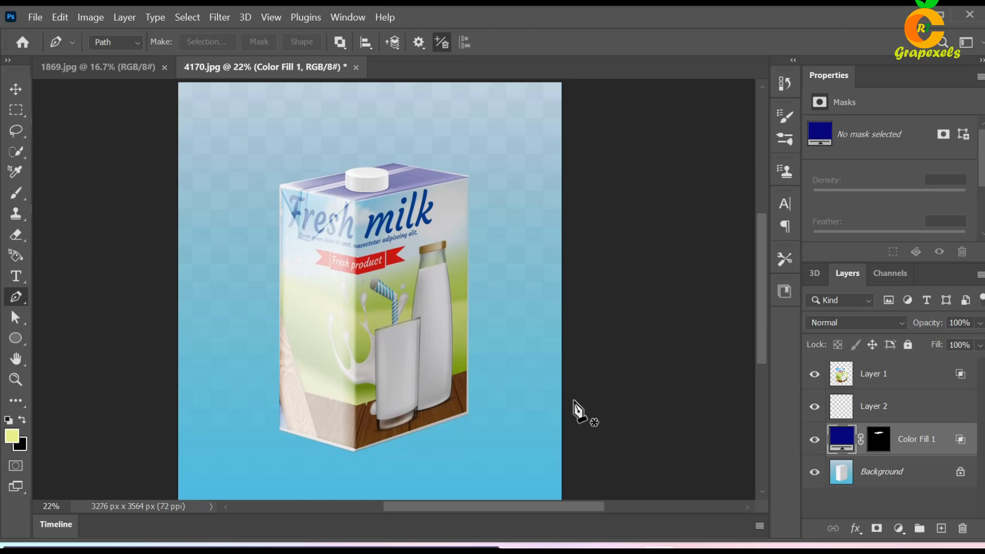
left_click(914, 411, "shift")
left_click(911, 380, "shift")
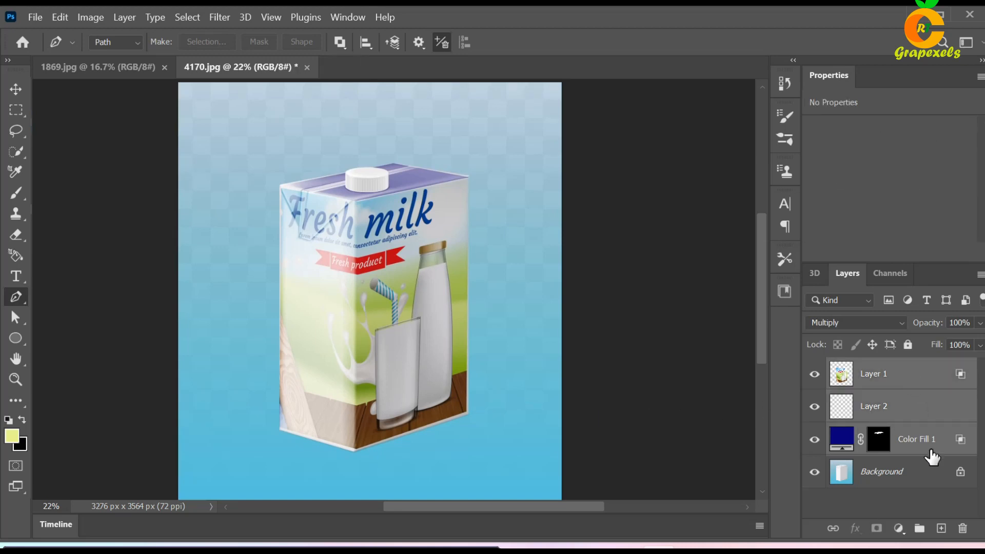
left_click(919, 529)
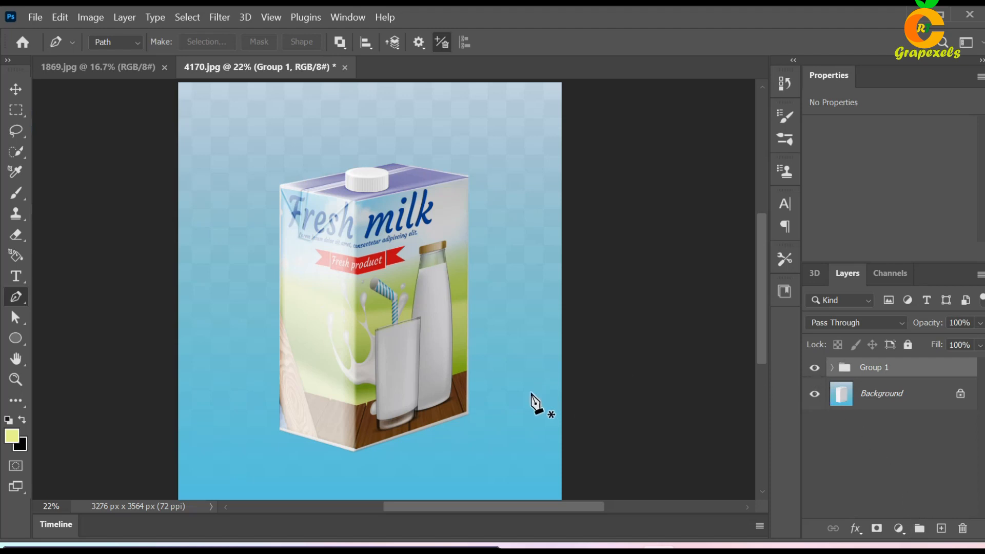
Compare the blank carton with the finished mockup by toggling the visibility of Group 1 off and on.
scroll(462, 374, "up", 5, "alt")
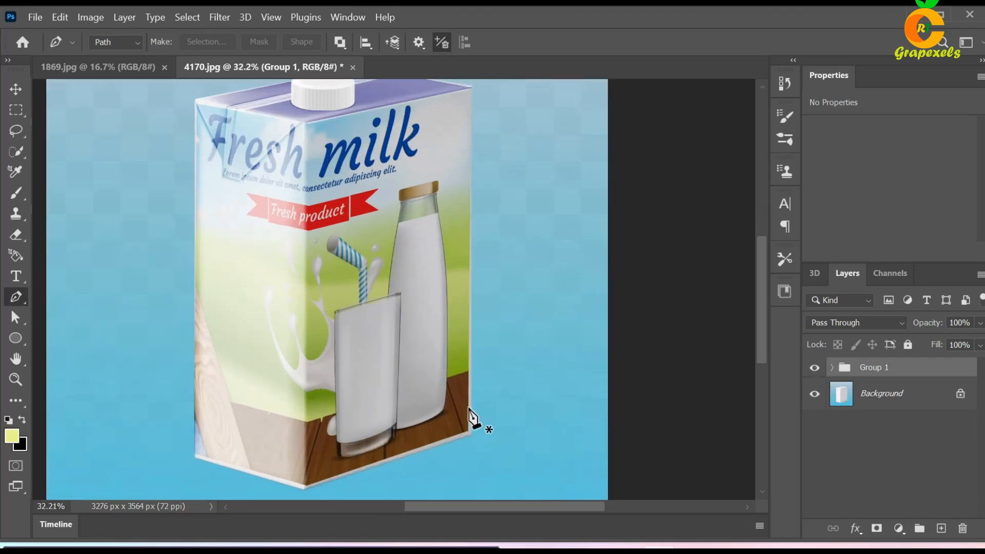
scroll(470, 359, "down", 3, "alt")
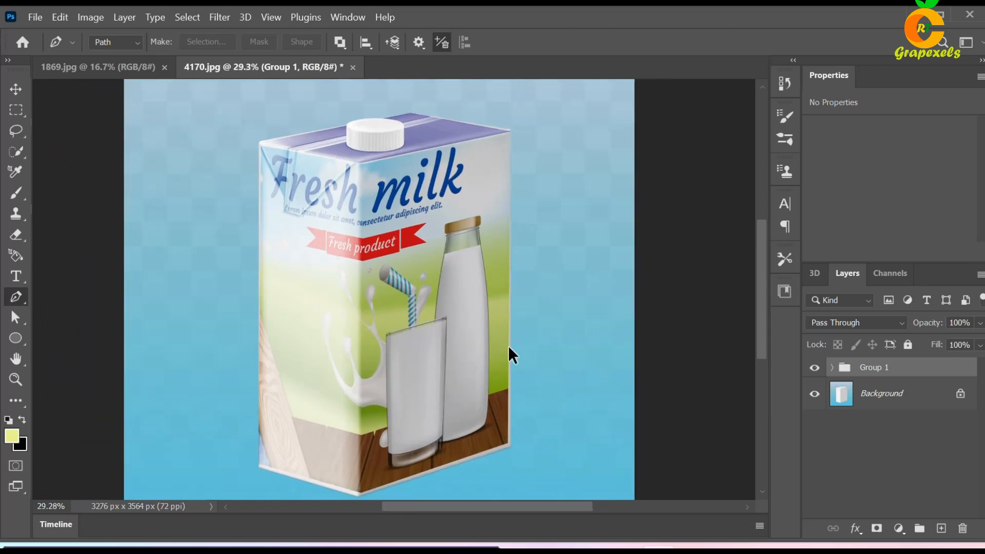
scroll(511, 348, "down", 2)
left_click(814, 368)
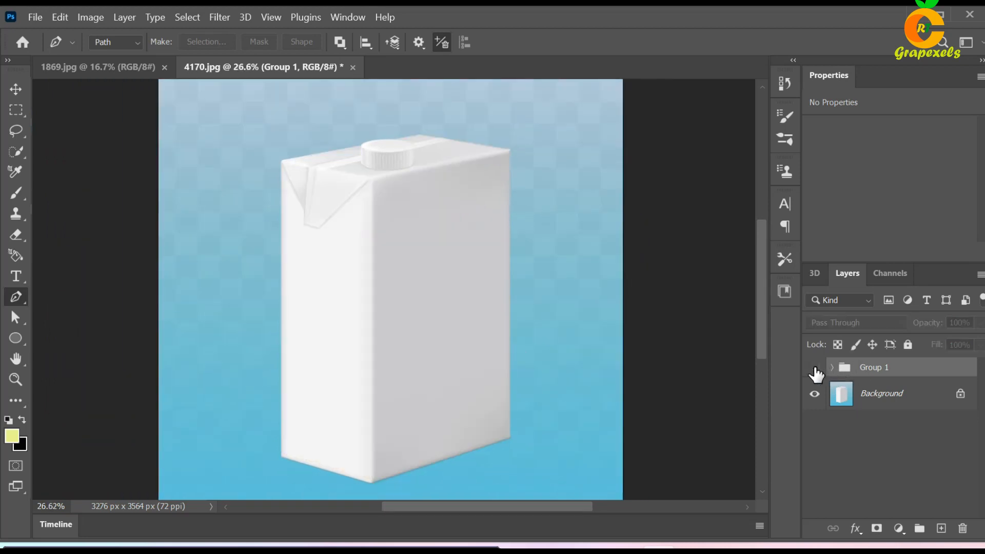
left_click(815, 367)
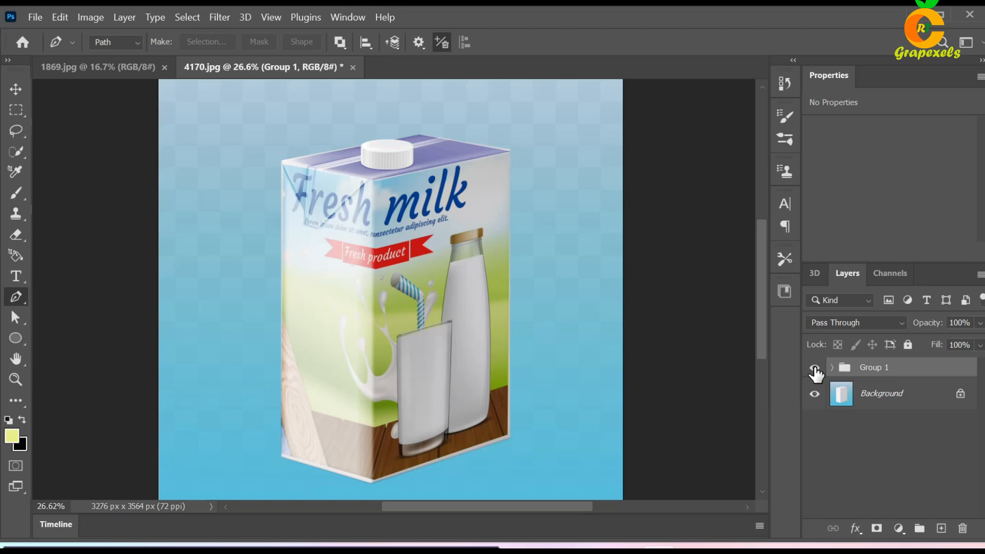
left_click(815, 368)
left_click(815, 369)
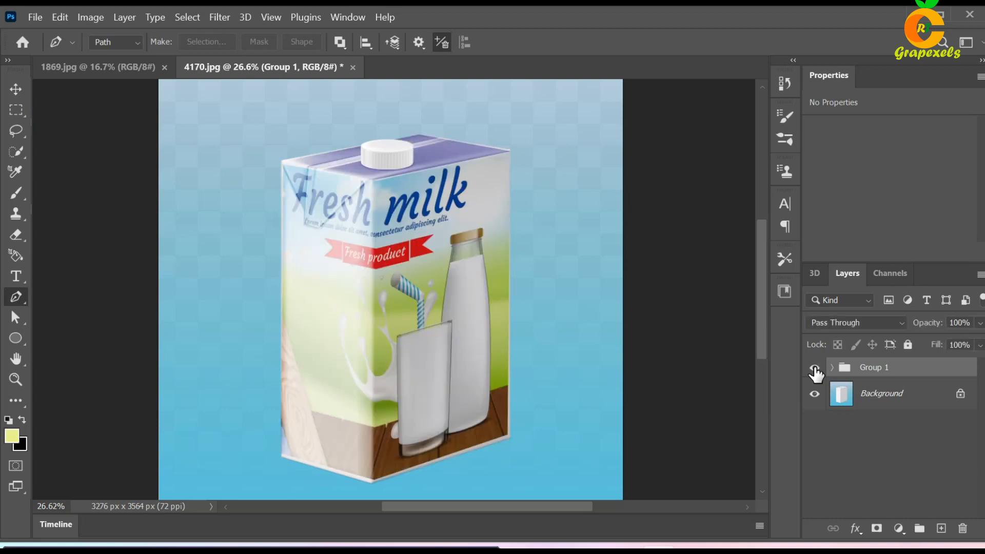